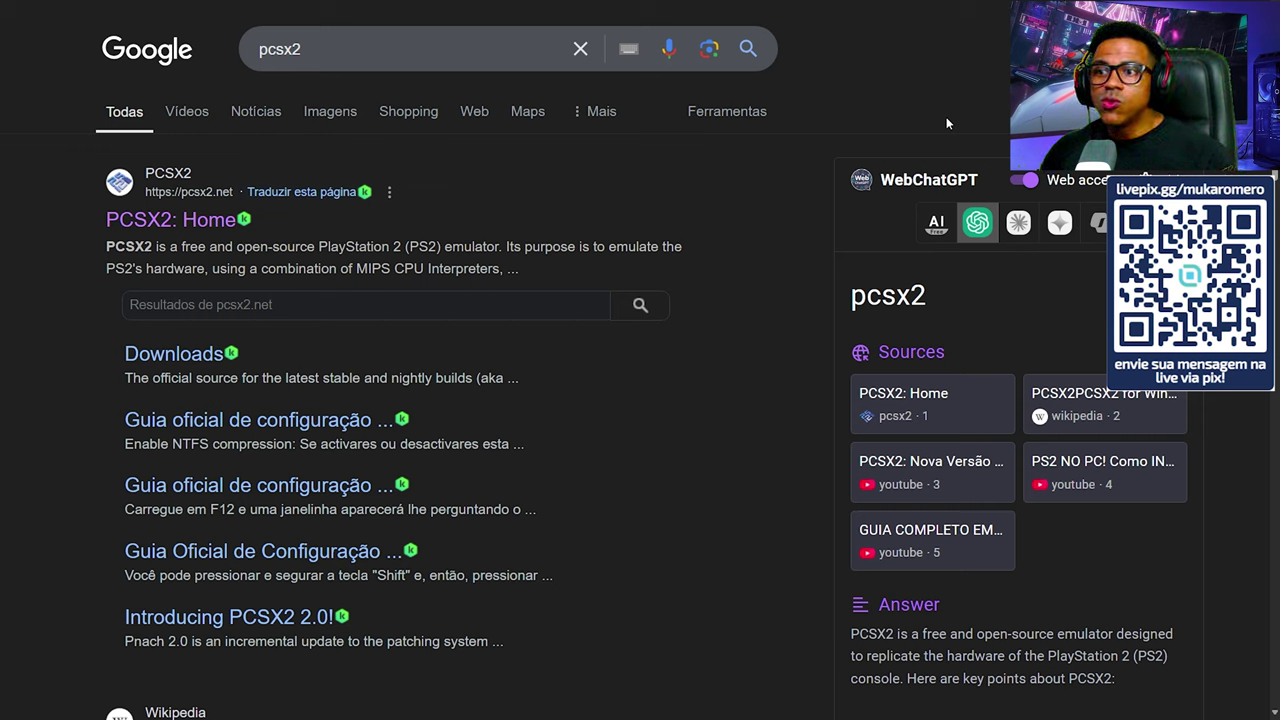
# Open the official PCSX2 website from the search results and bring up the latest nightly download options.
pyautogui.click(198, 230)
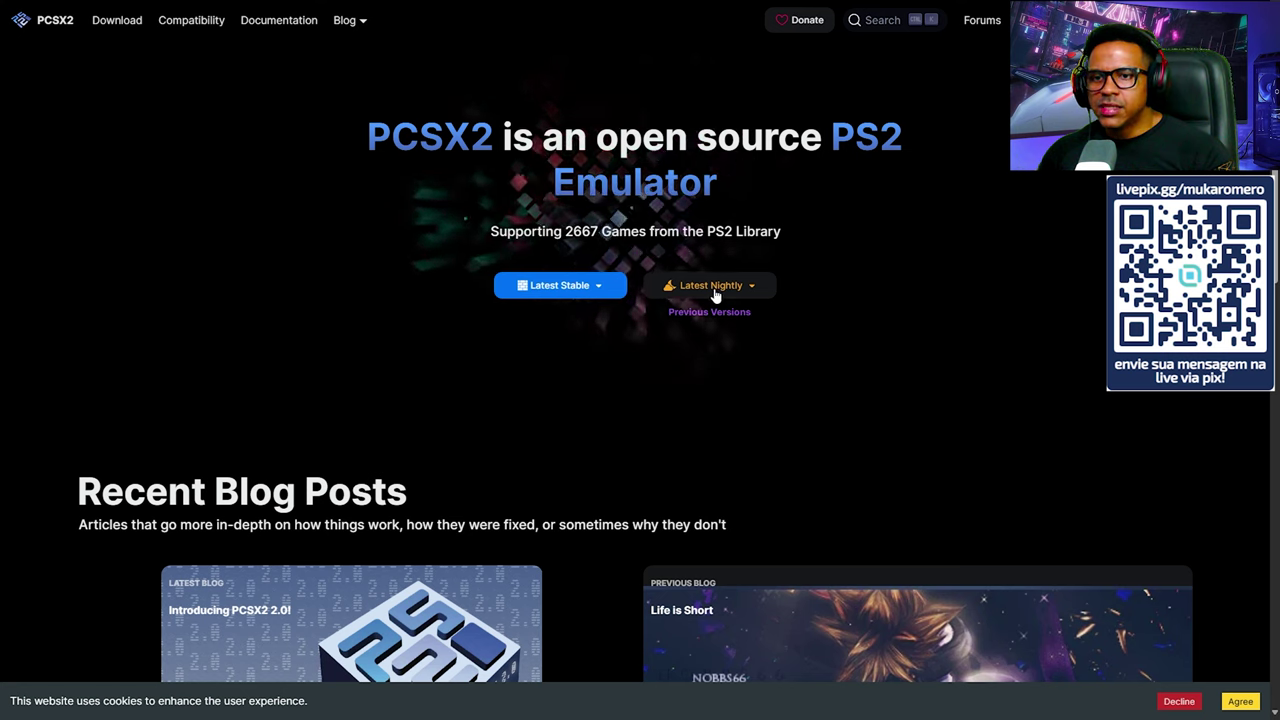
pyautogui.click(751, 288)
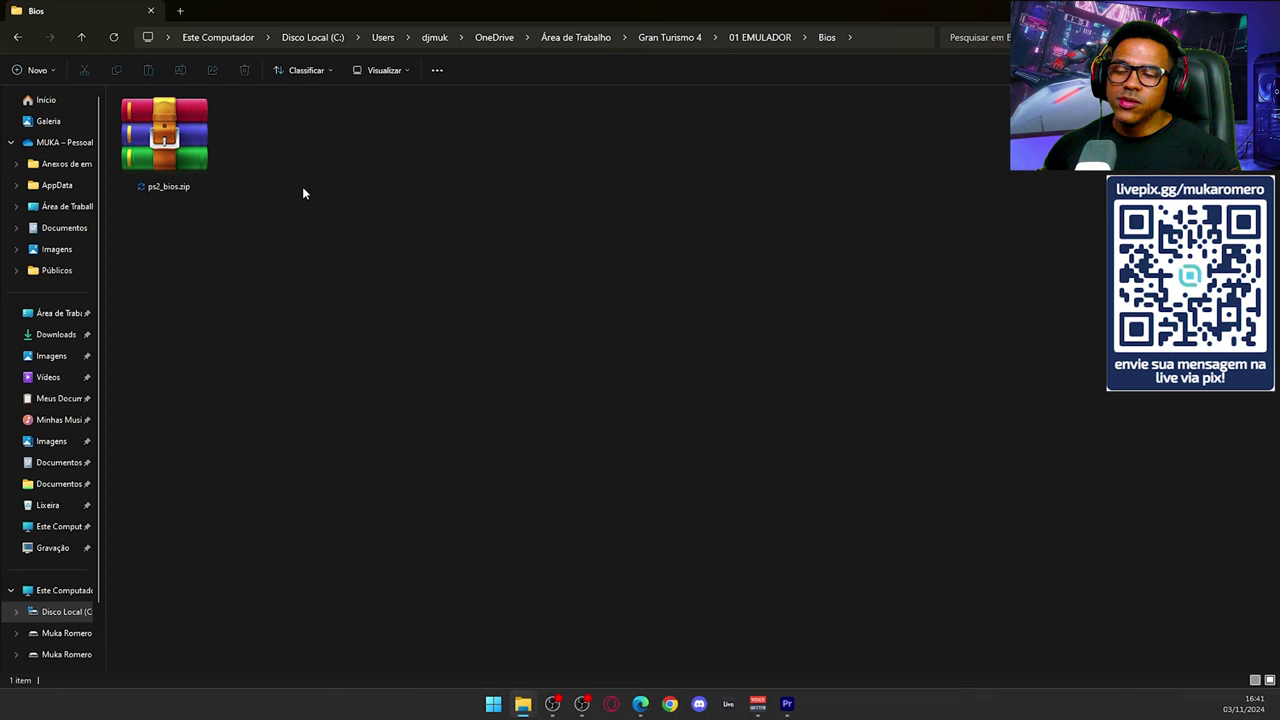
# Extract pcsx2-v2.1.235-windows-x64-Qt.7z directly into the 01 EMULADOR folder and delete the archive.
pyautogui.press('BackSpace')
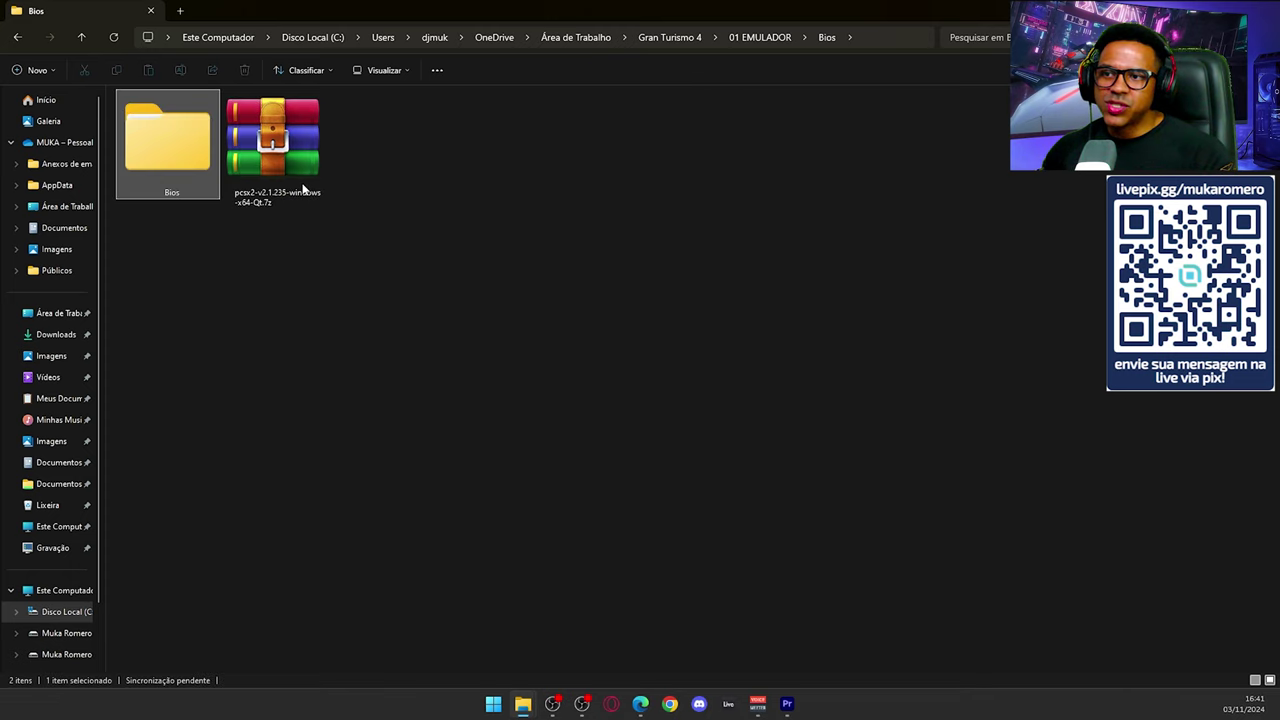
pyautogui.click(222, 263)
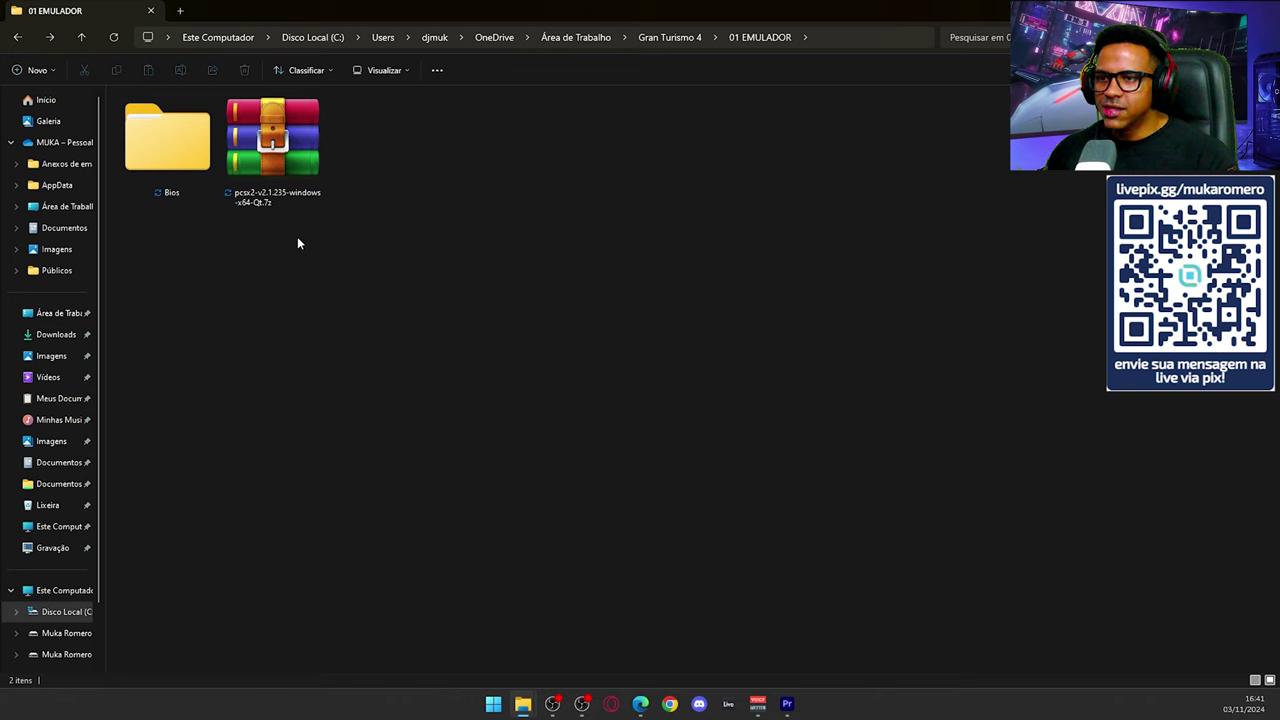
pyautogui.click(270, 176)
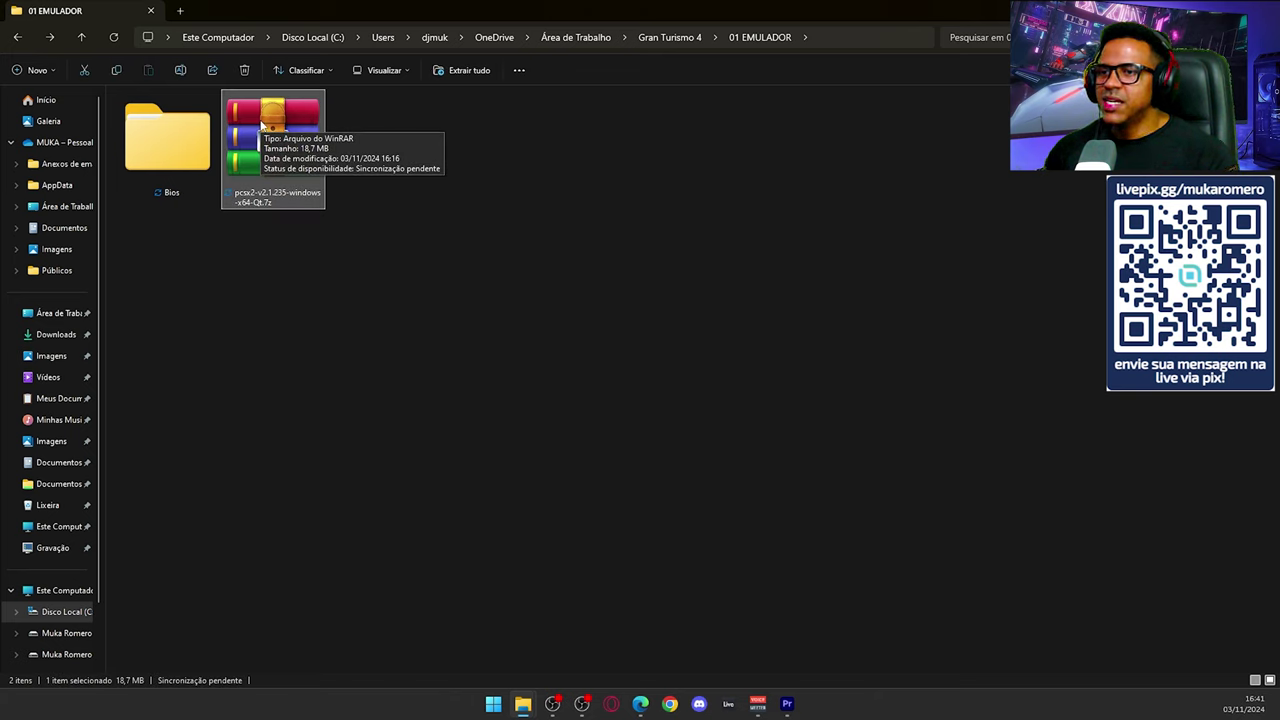
pyautogui.rightClick(262, 123)
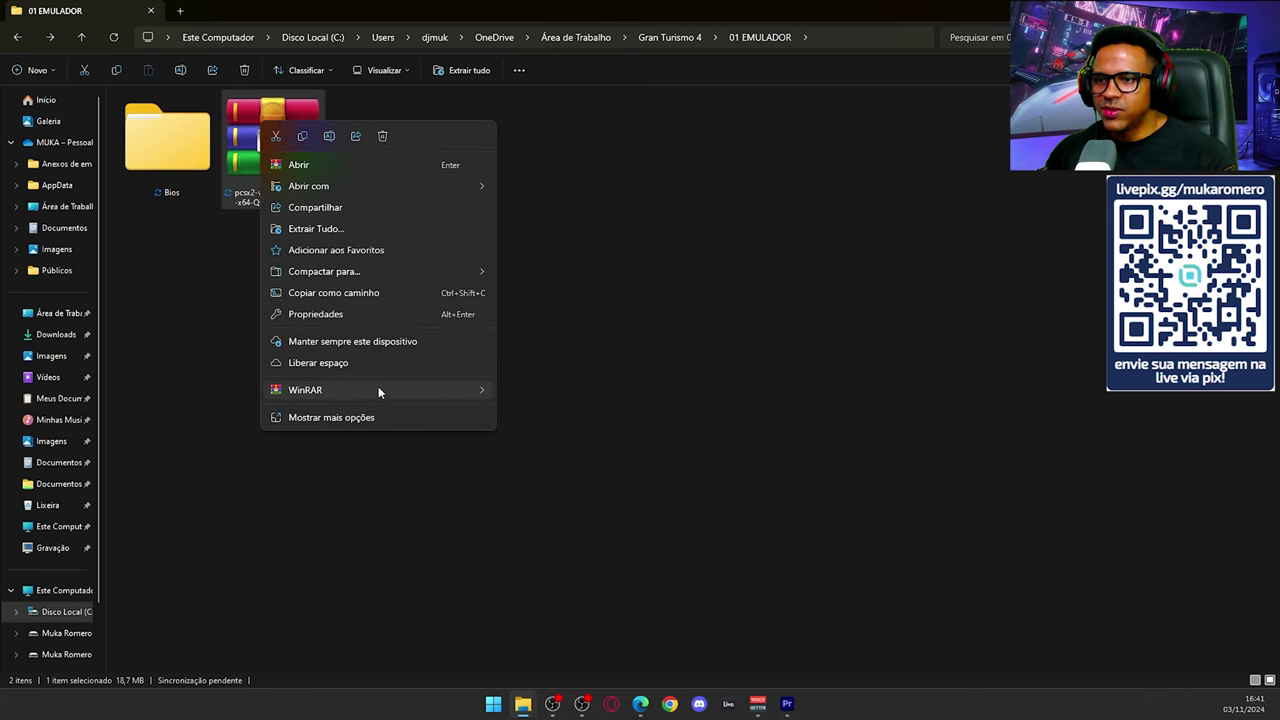
pyautogui.moveTo(410, 388)
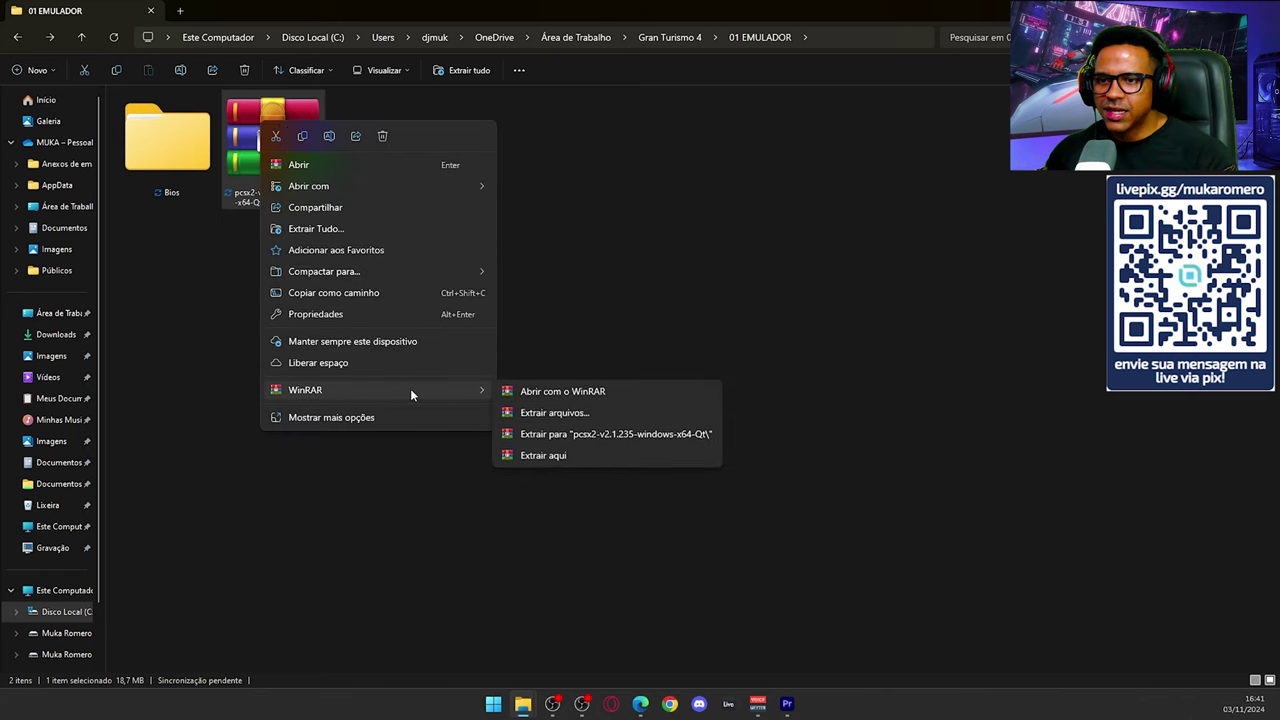
pyautogui.click(557, 456)
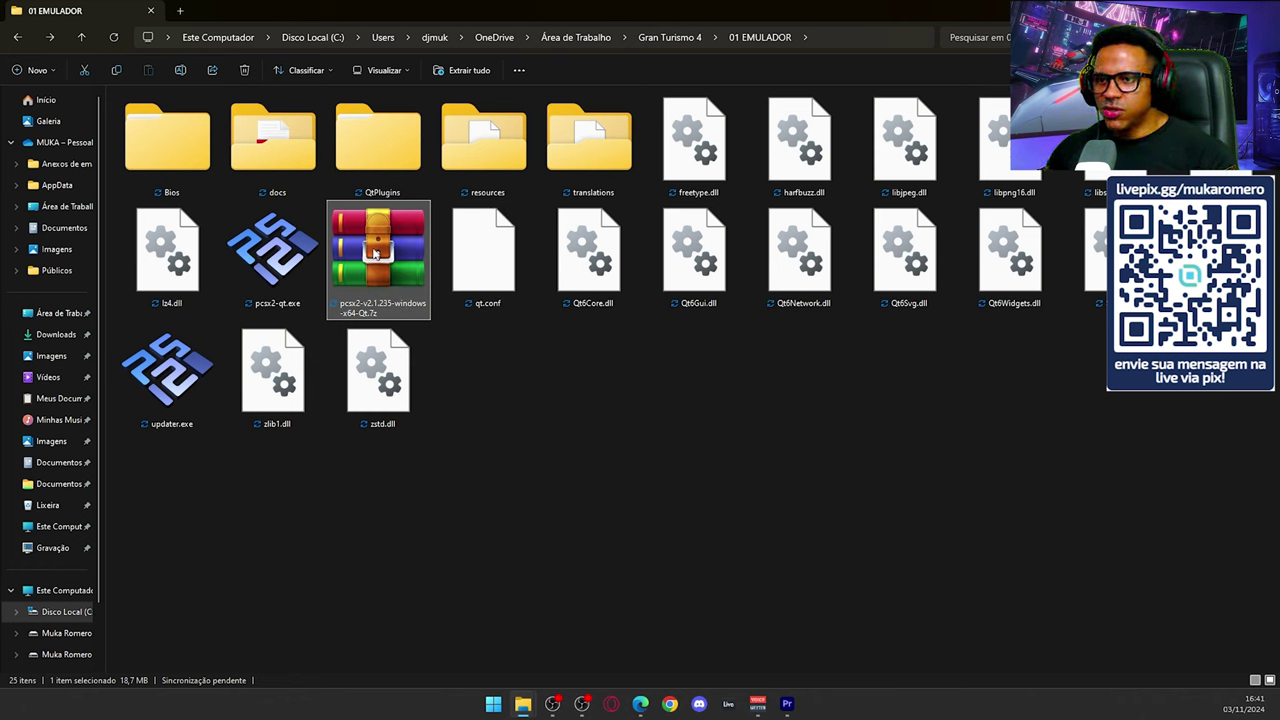
pyautogui.click(244, 70)
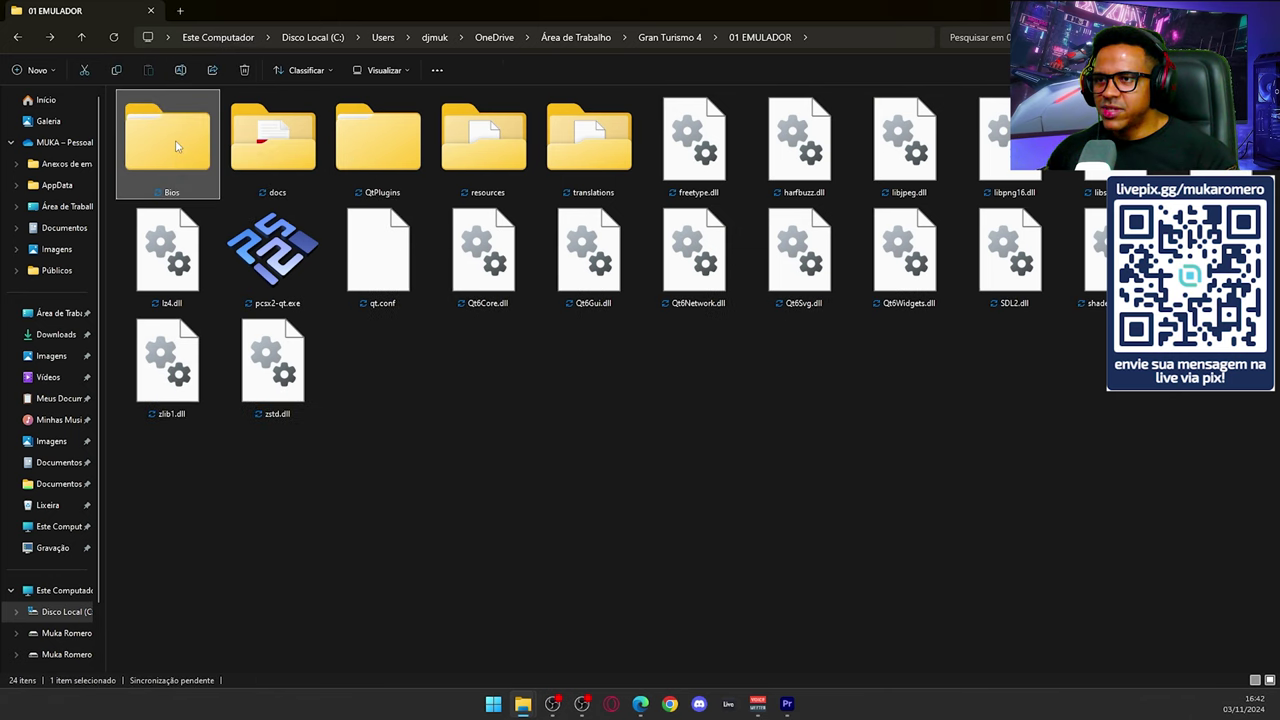
# Extract ps2_bios.zip in place inside the Bios folder and delete the zip archive.
pyautogui.doubleClick(176, 143)
pyautogui.rightClick(178, 138)
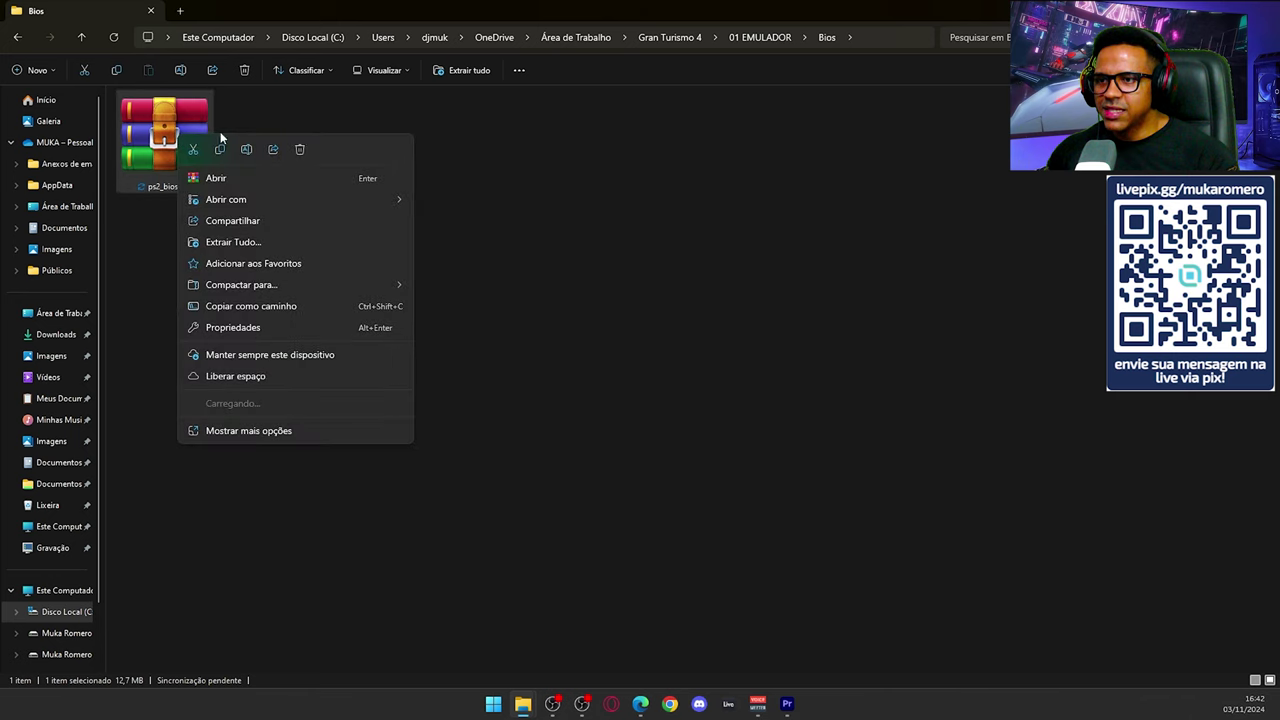
pyautogui.moveTo(305, 400)
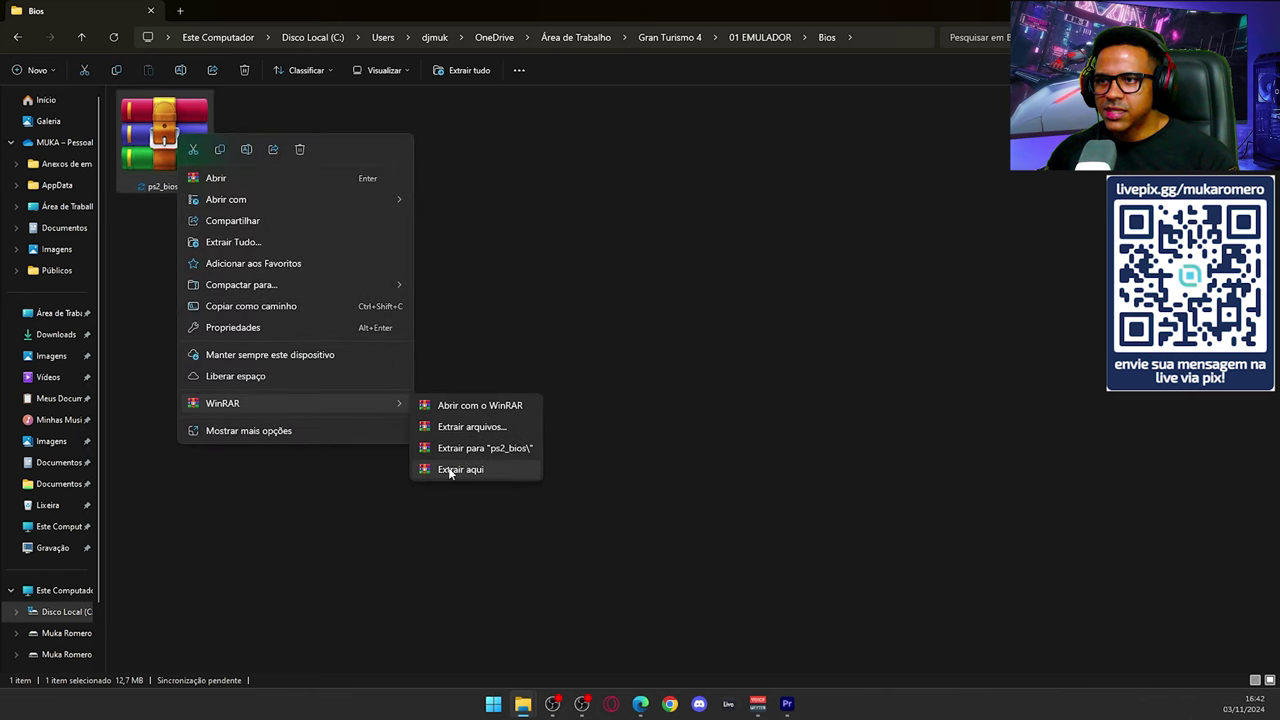
pyautogui.click(450, 471)
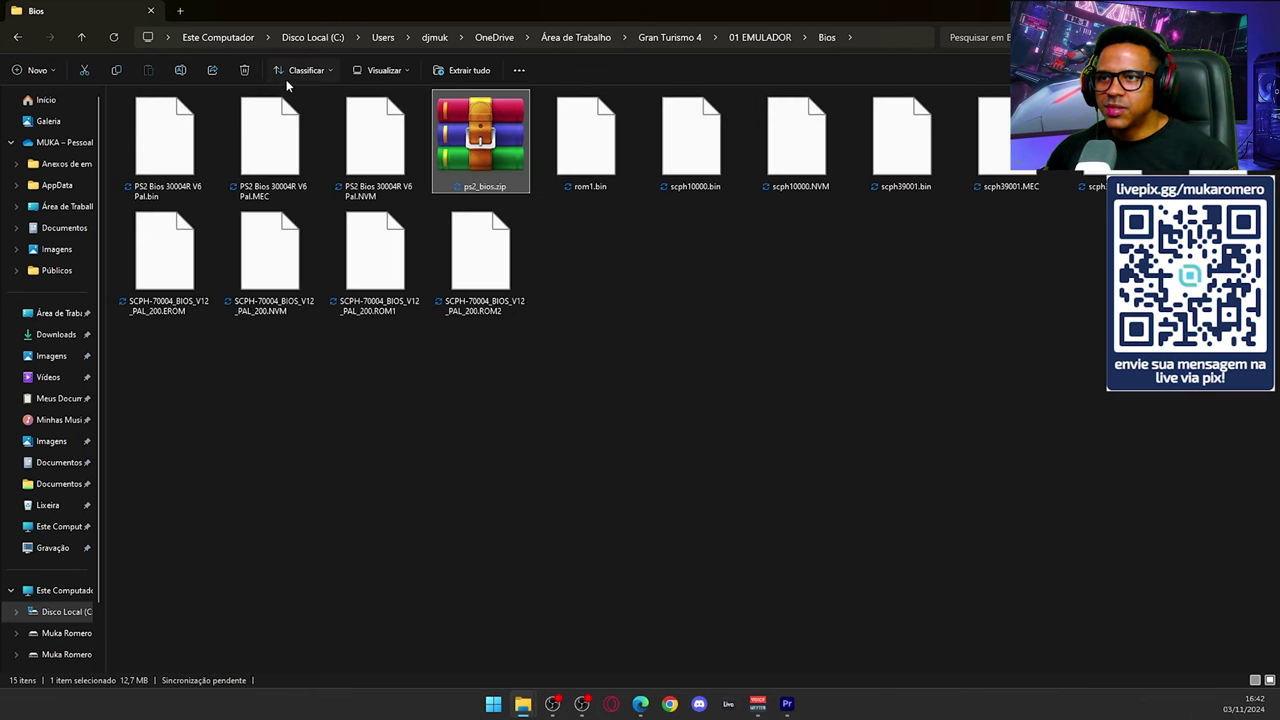
pyautogui.click(244, 72)
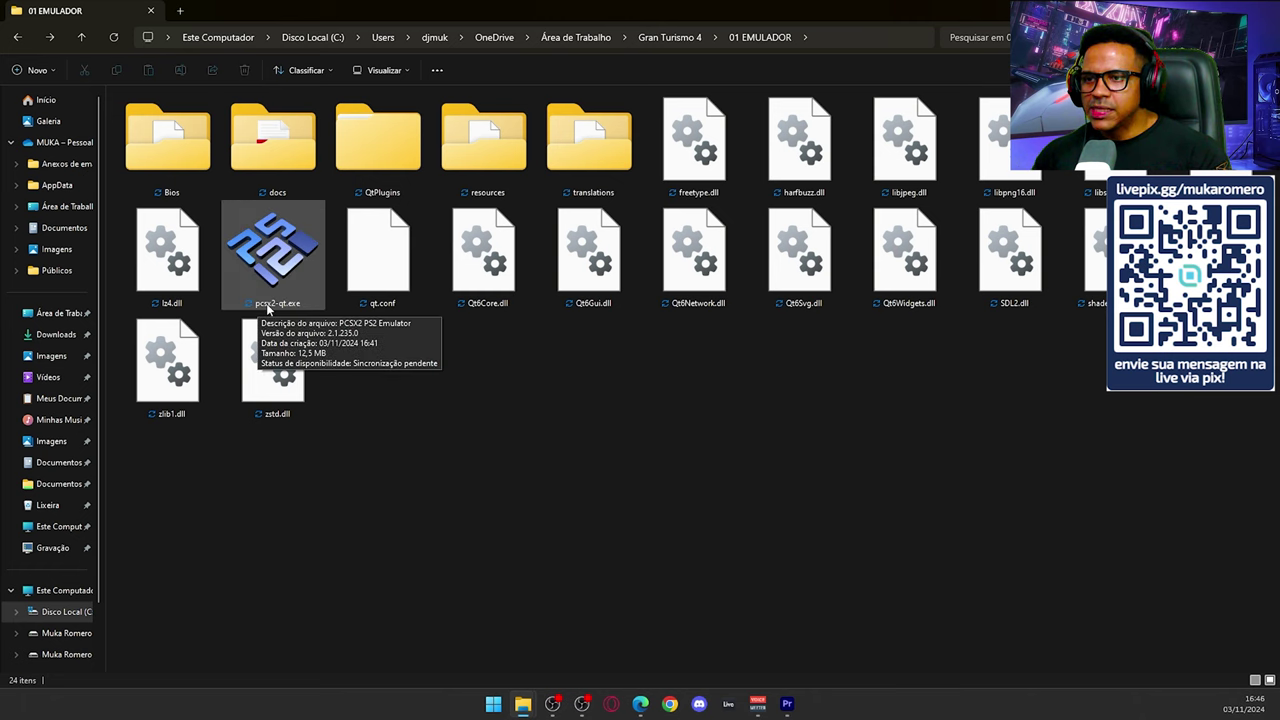
# Run pcsx2-qt.exe past the SmartScreen block and accept the setup assistant's preset language and theme.
pyautogui.doubleClick(284, 274)
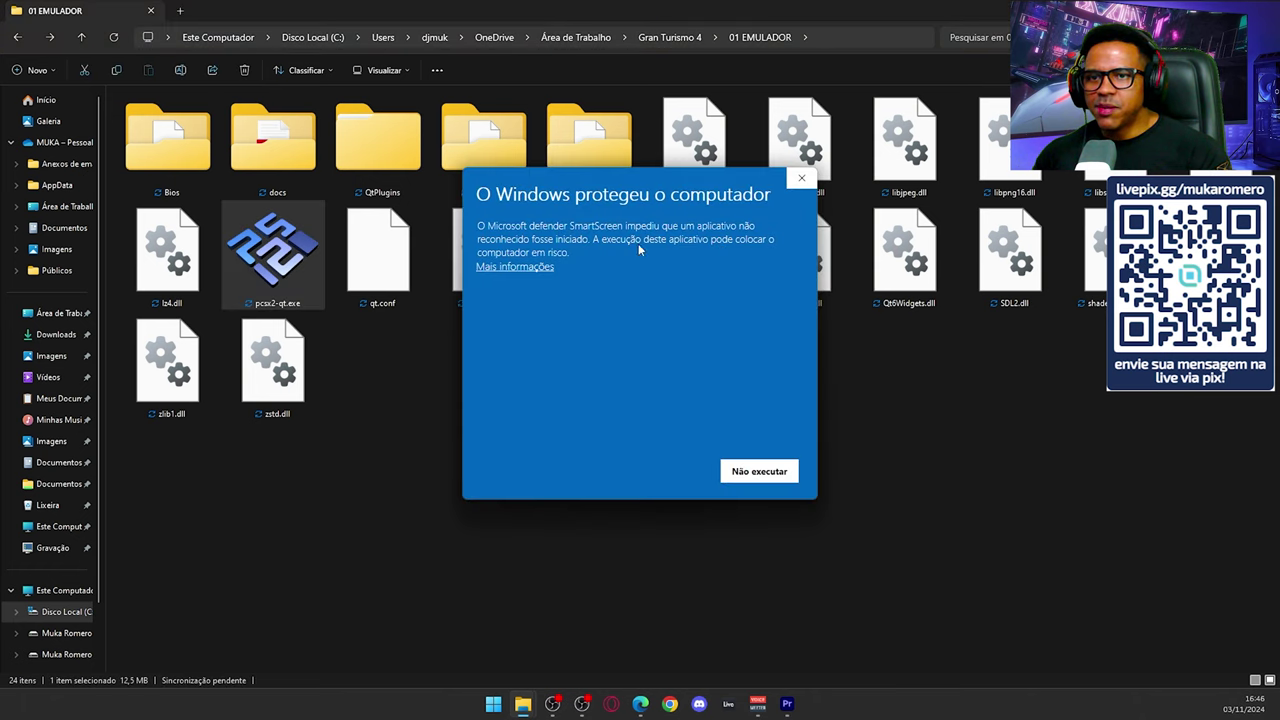
pyautogui.click(514, 267)
pyautogui.click(672, 478)
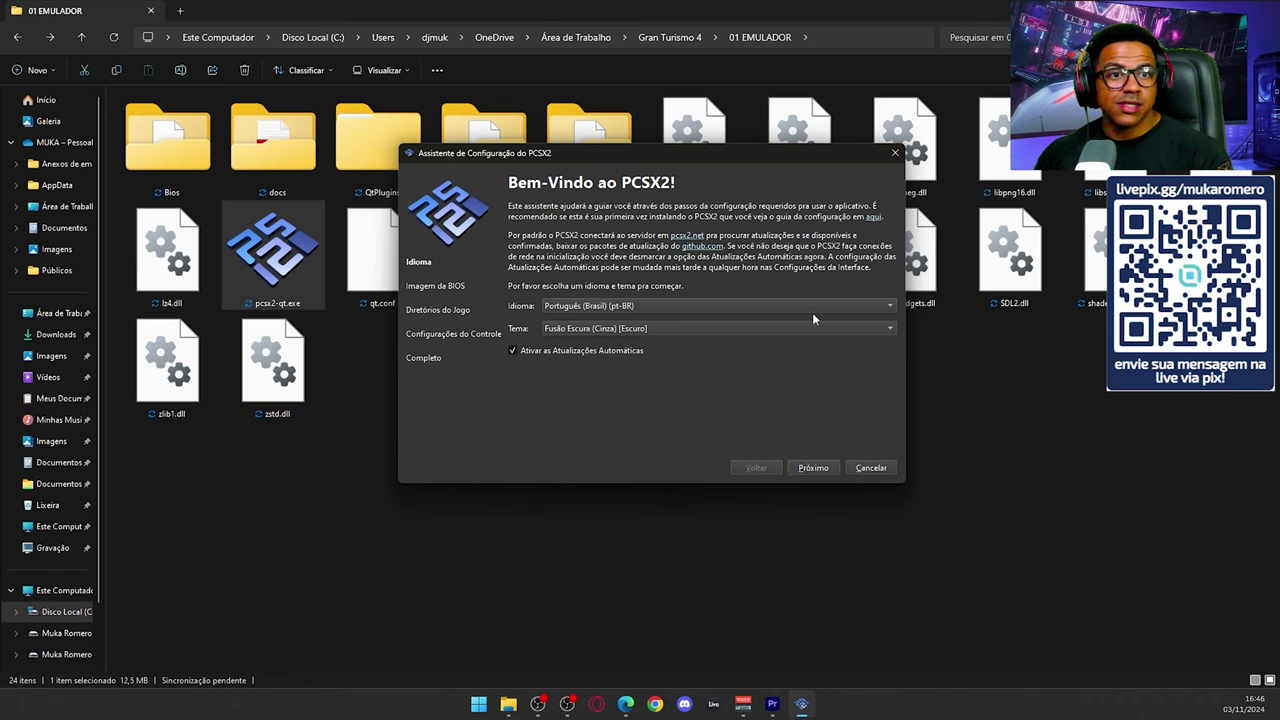
pyautogui.click(813, 467)
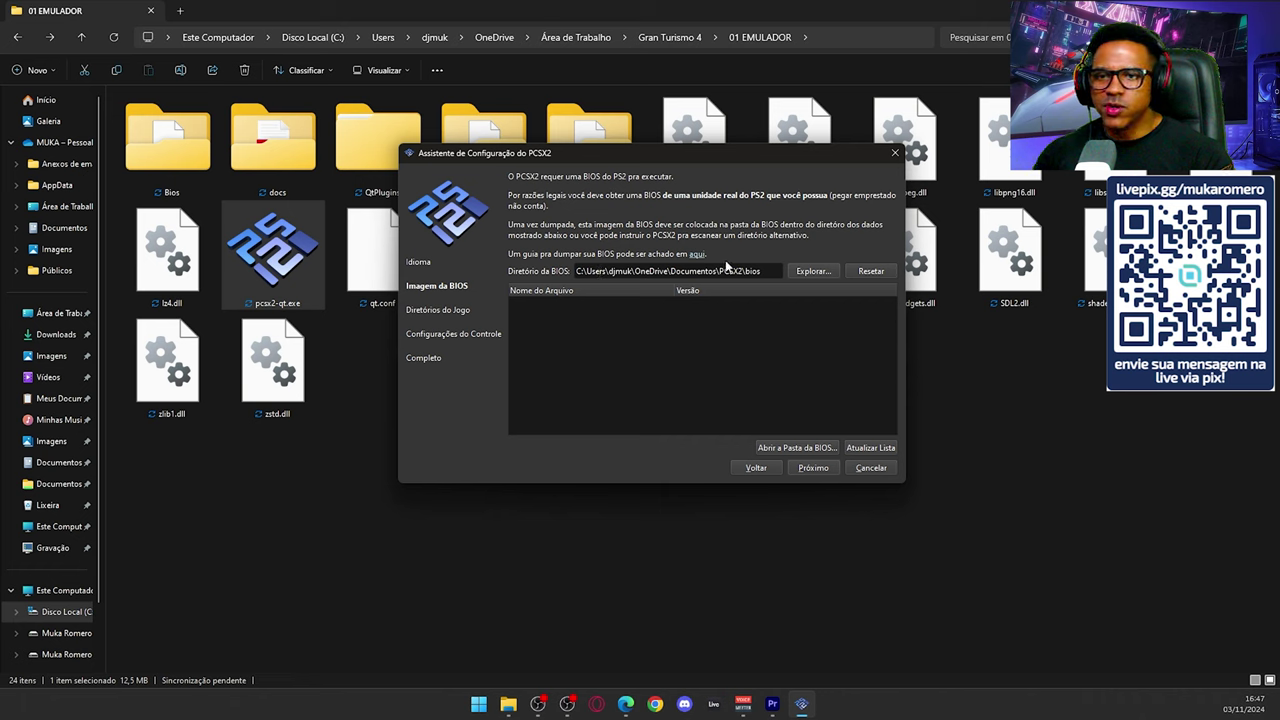
# Set the BIOS directory to the Bios folder in 01 EMULADOR and choose SCPH-70004_BIOS_V12_PAL_200.BIN as the BIOS image.
pyautogui.click(812, 271)
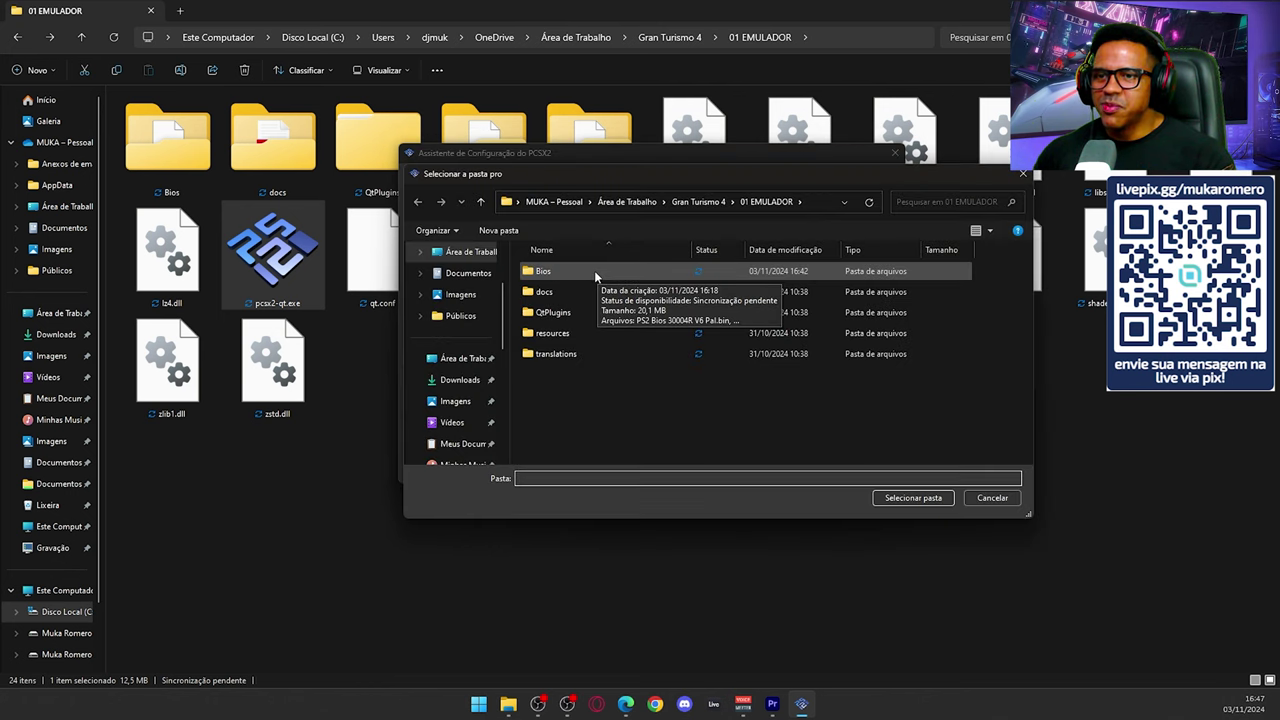
pyautogui.click(558, 271)
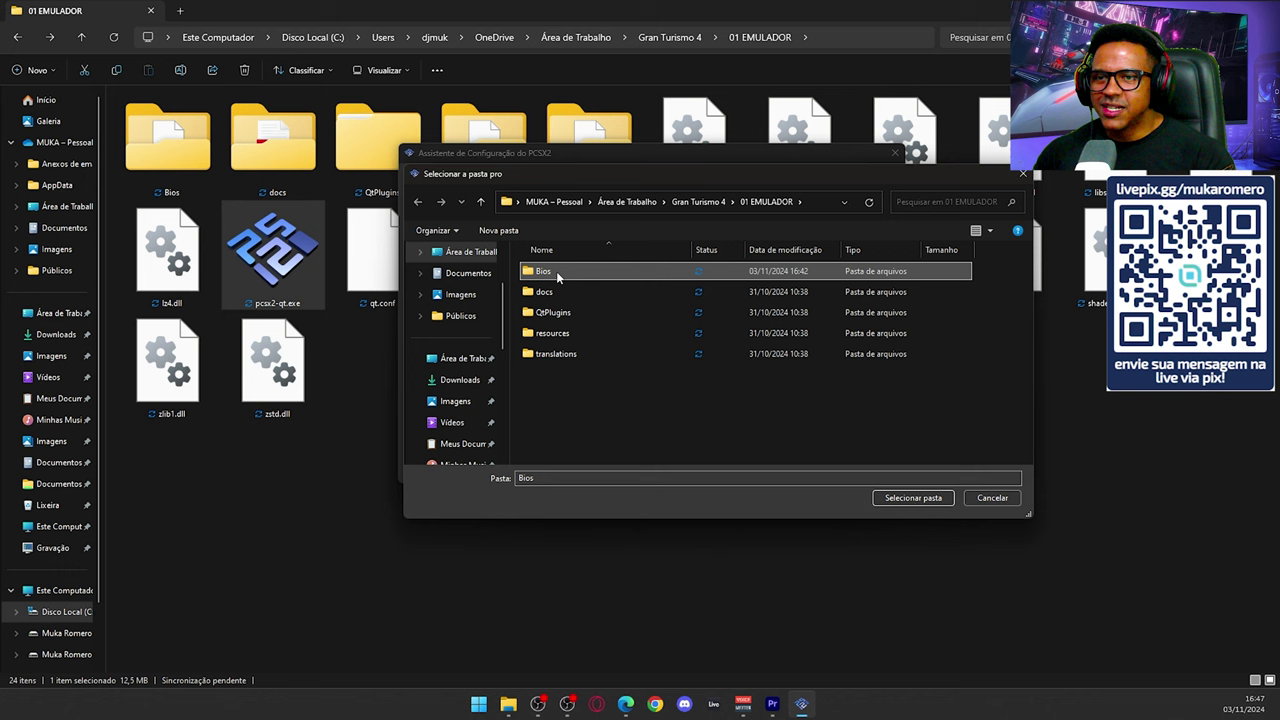
pyautogui.click(903, 500)
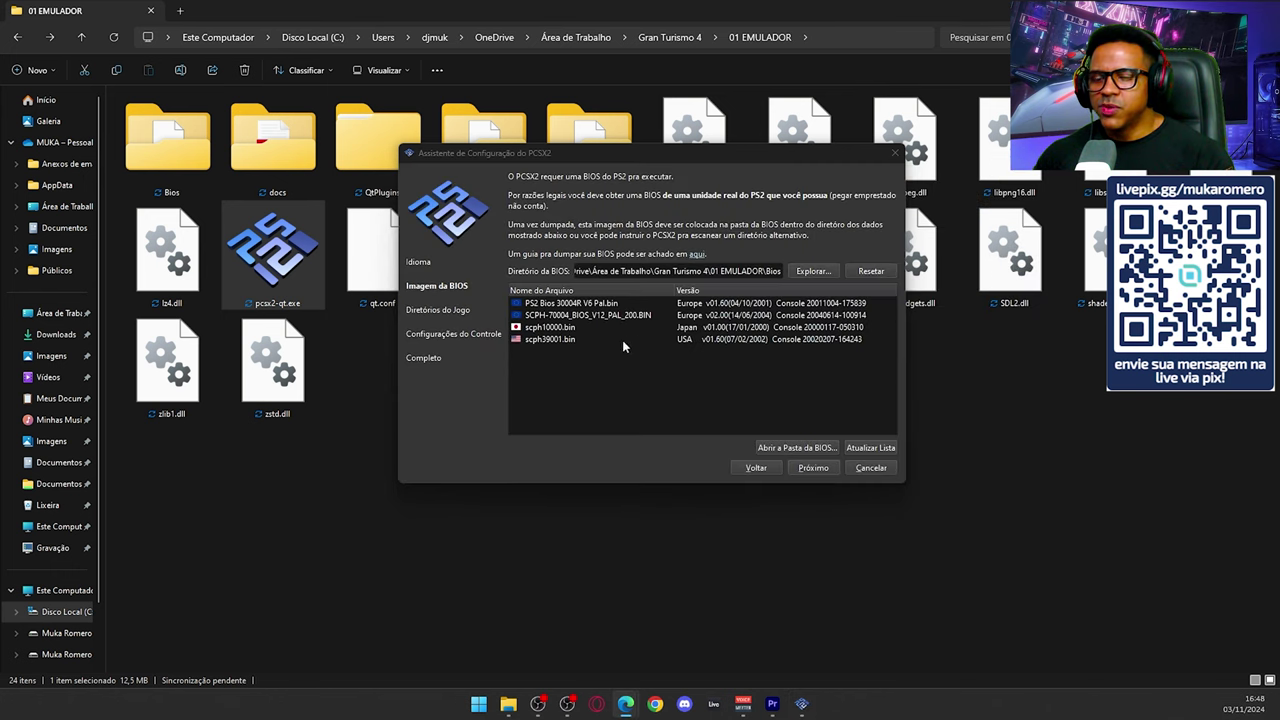
pyautogui.click(546, 341)
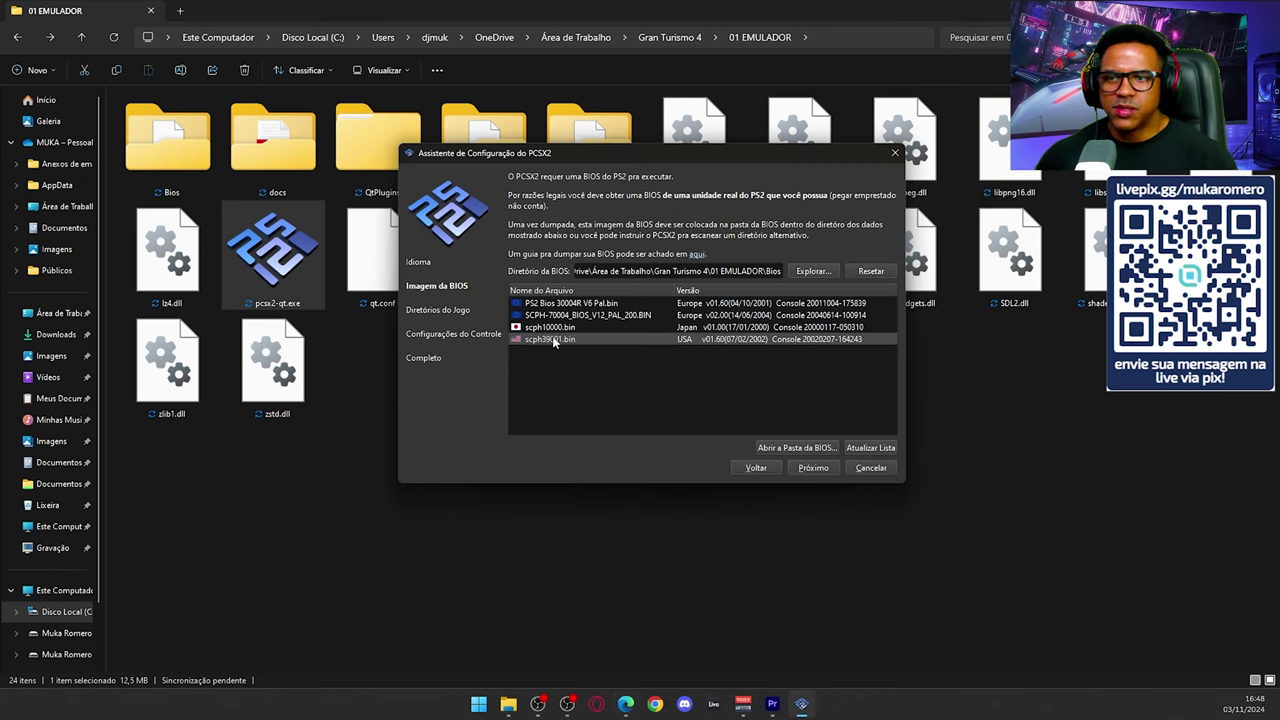
pyautogui.click(699, 316)
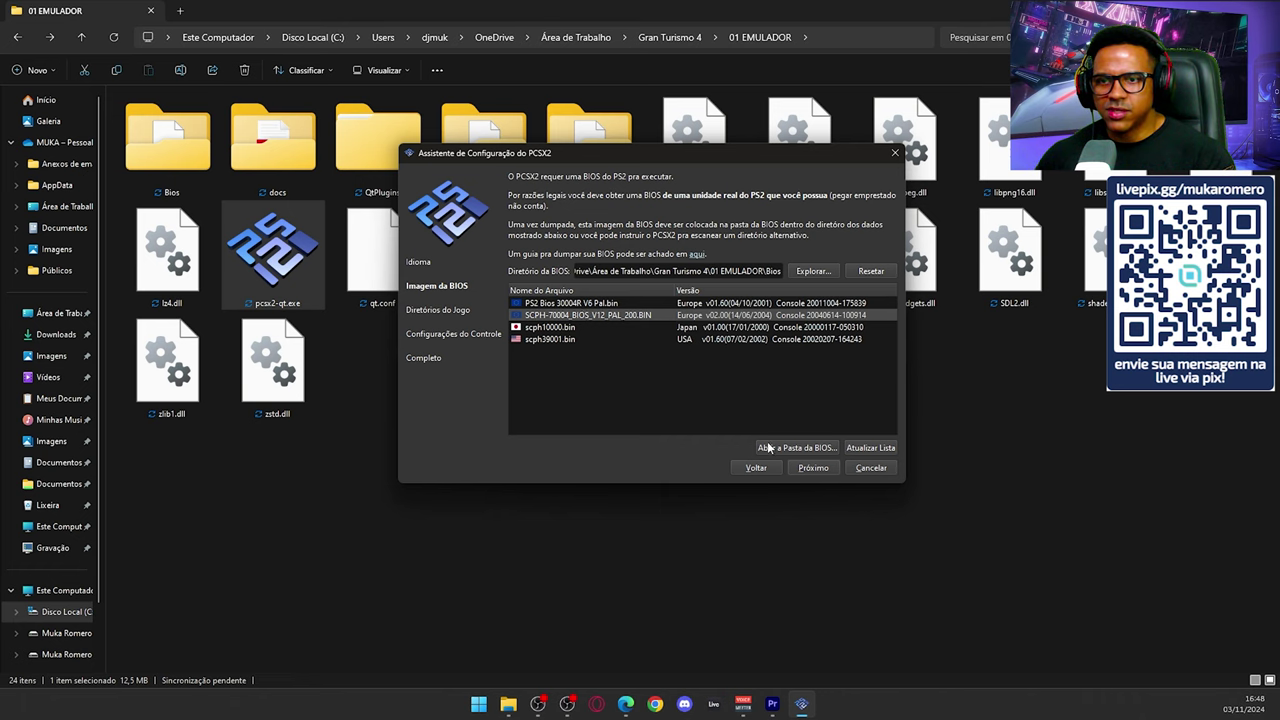
pyautogui.click(808, 468)
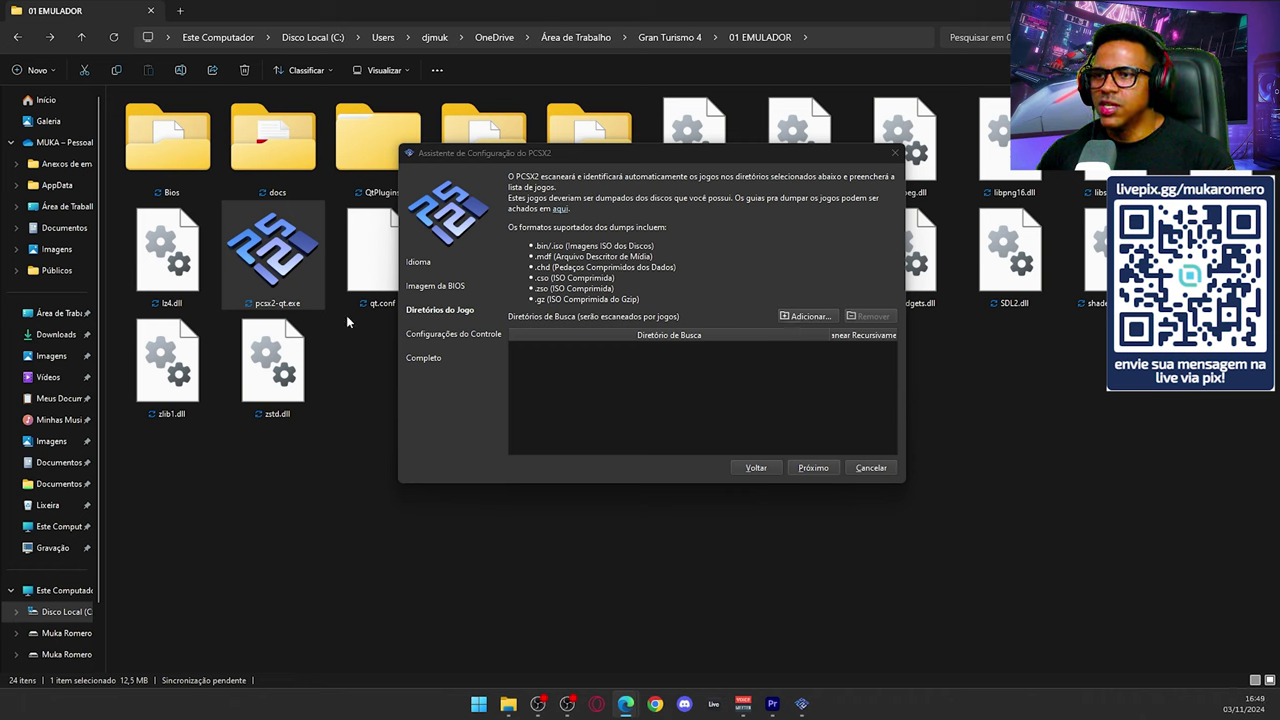
# Create a folder named Jogos in 01 EMULADOR and add it as the game search directory.
pyautogui.click(807, 316)
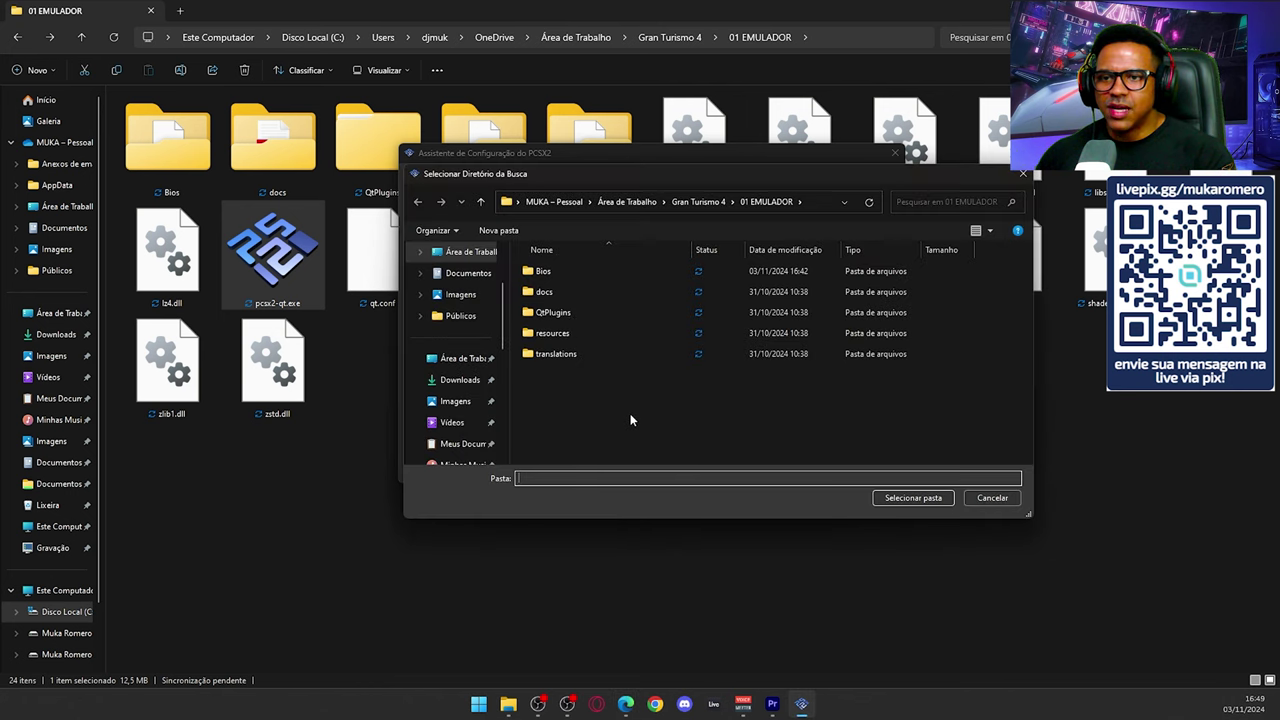
pyautogui.click(510, 231)
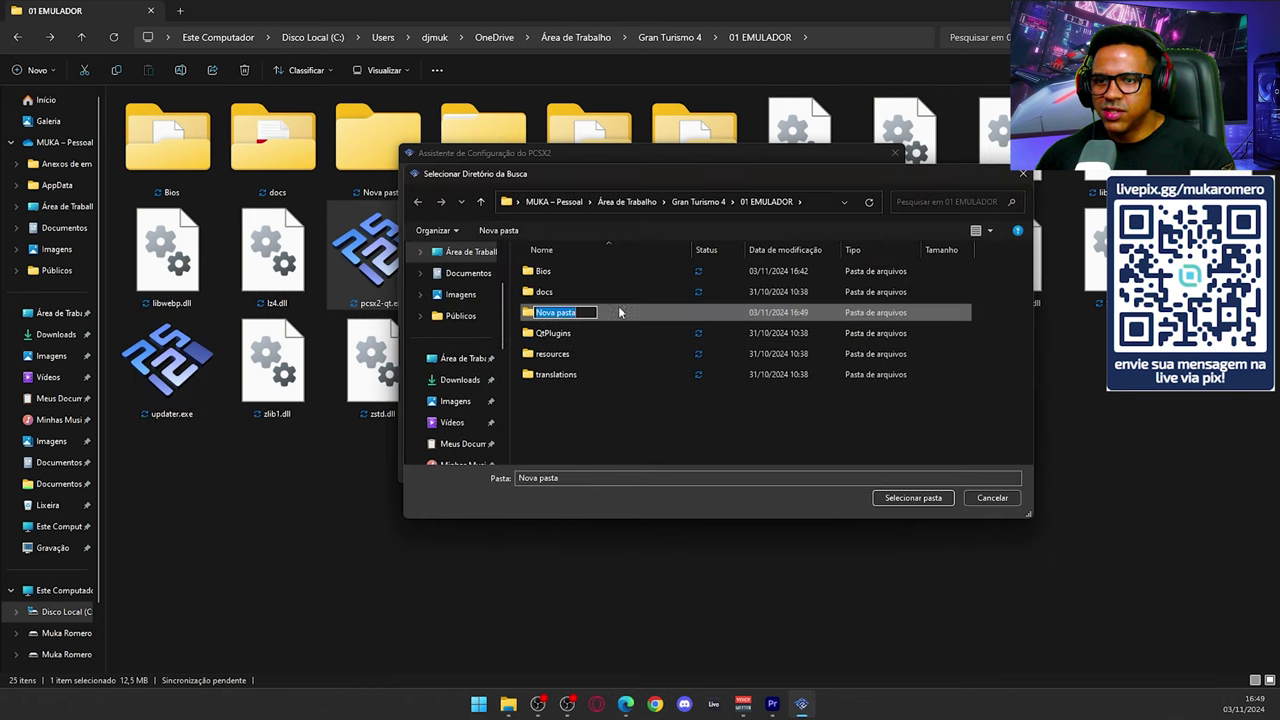
pyautogui.write('Jogos')
pyautogui.press('Return')
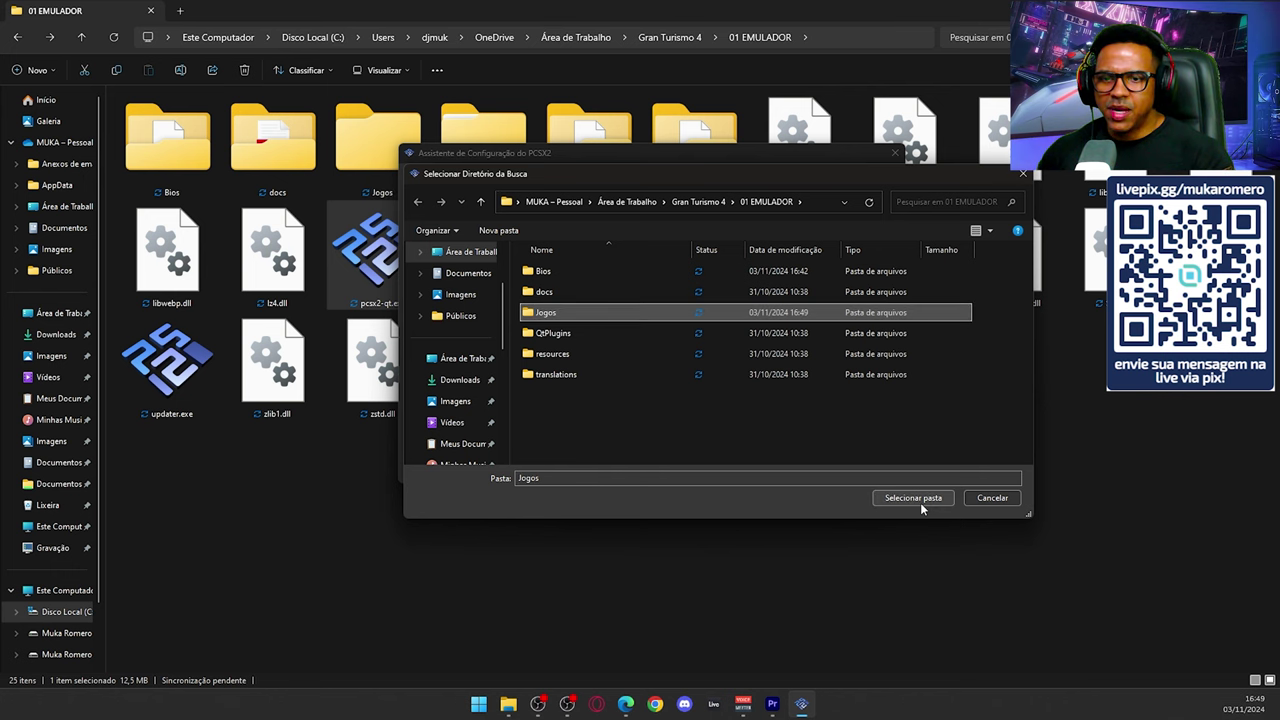
pyautogui.click(912, 498)
pyautogui.click(663, 349)
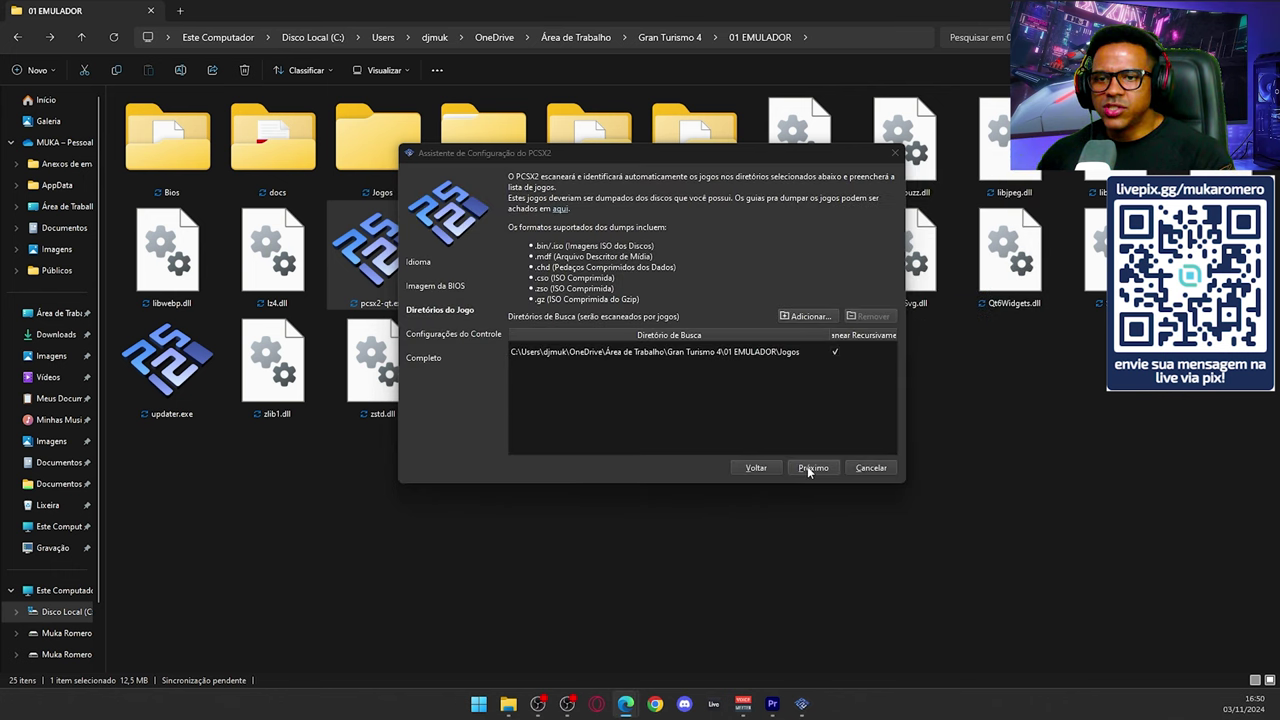
pyautogui.click(809, 469)
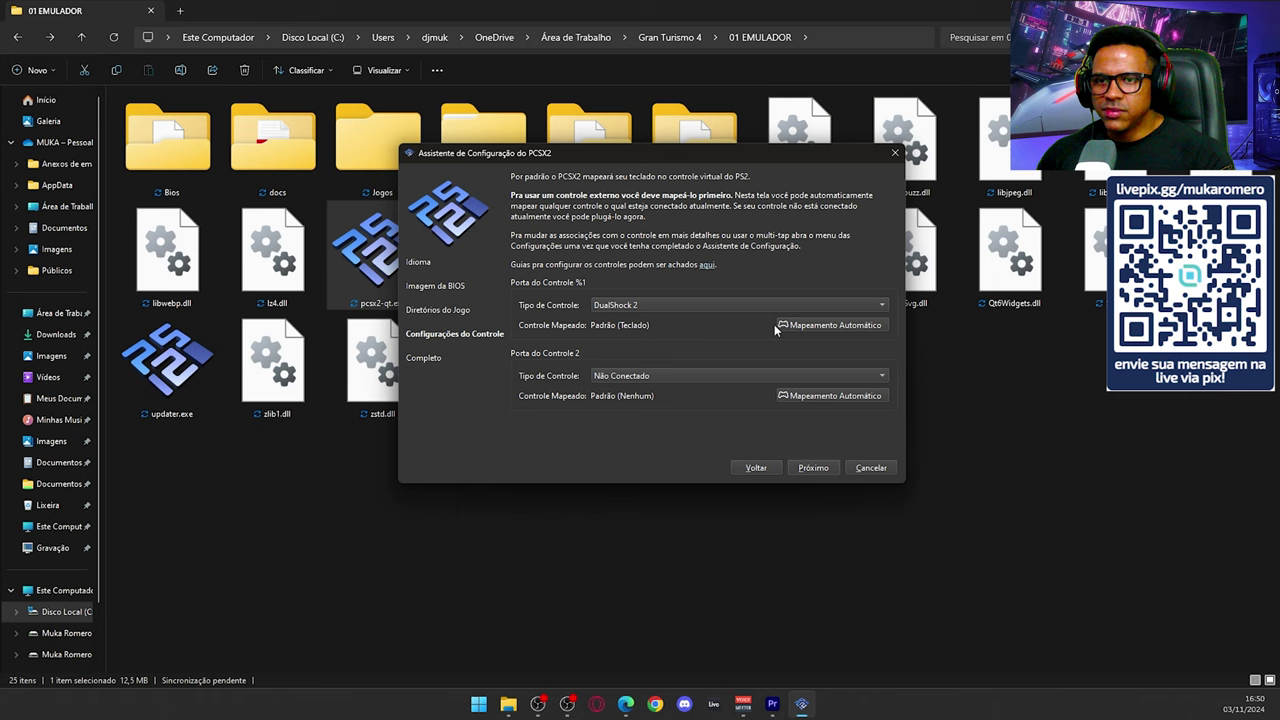
# Keep the preset controller configuration and finish the setup assistant.
pyautogui.click(814, 468)
pyautogui.click(816, 468)
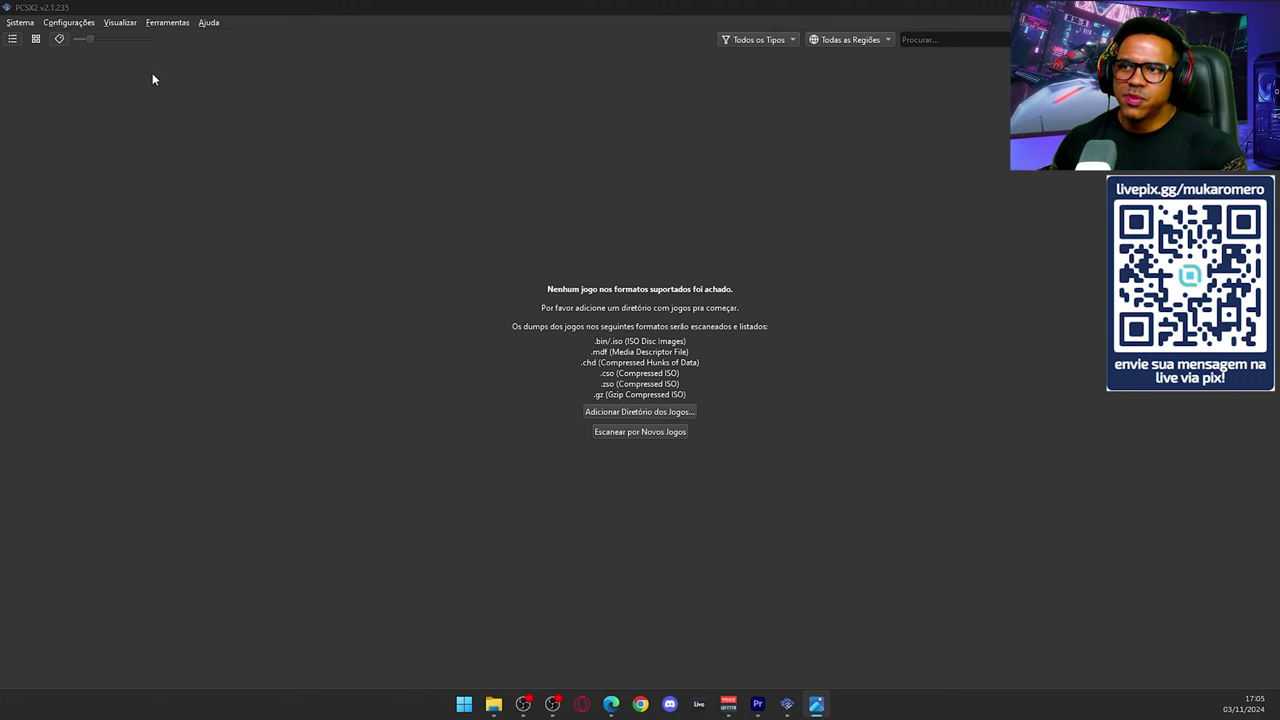
# Review the BIOS, game list, interface and emulation pages of the emulator settings.
pyautogui.click(69, 22)
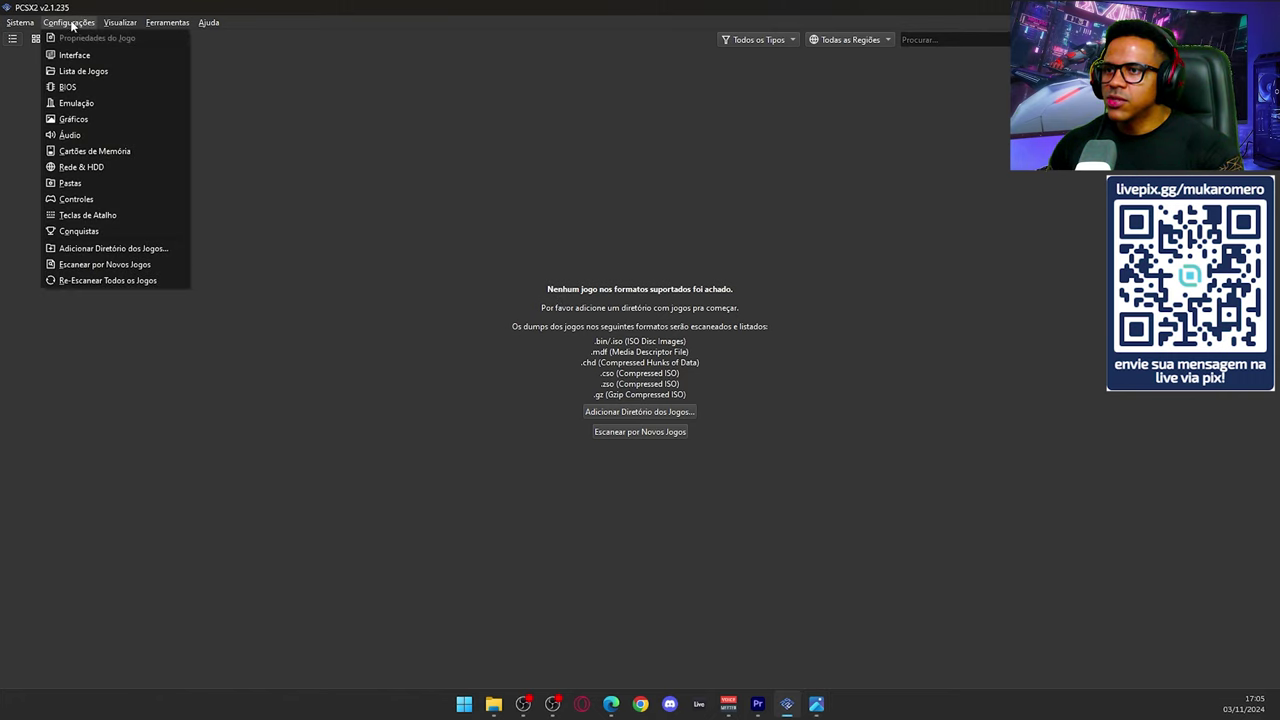
pyautogui.click(68, 87)
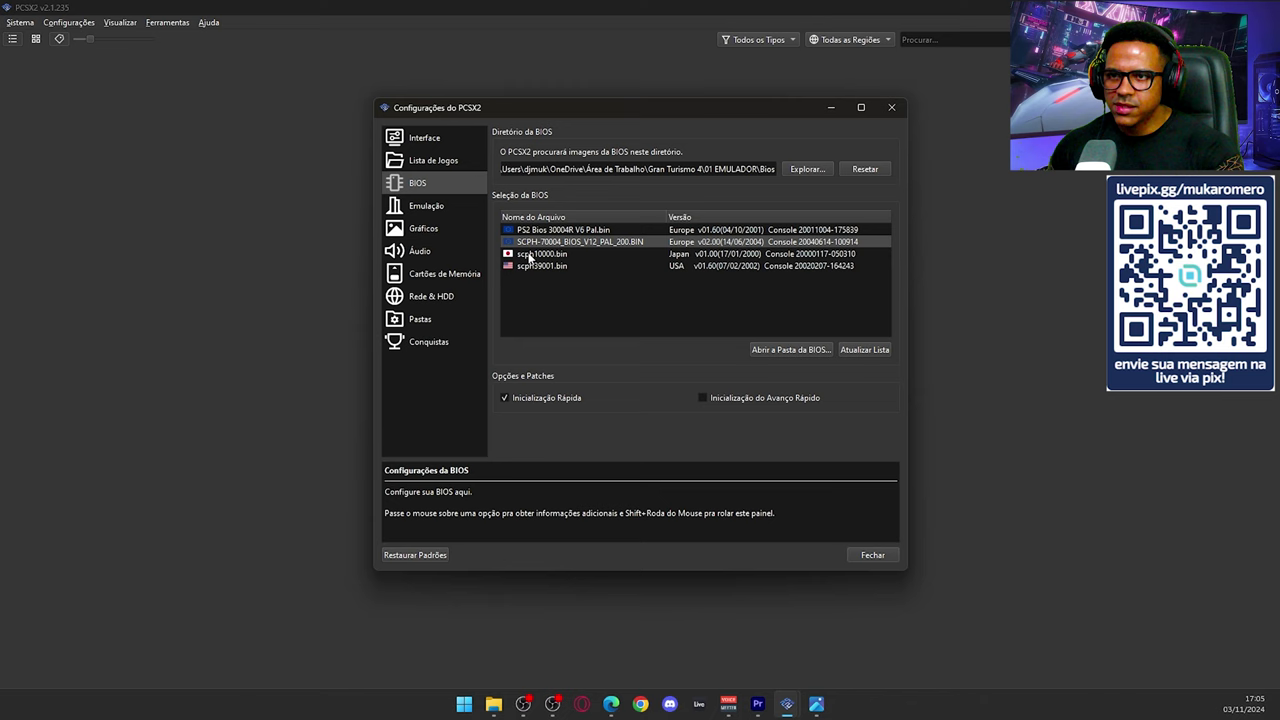
pyautogui.click(446, 158)
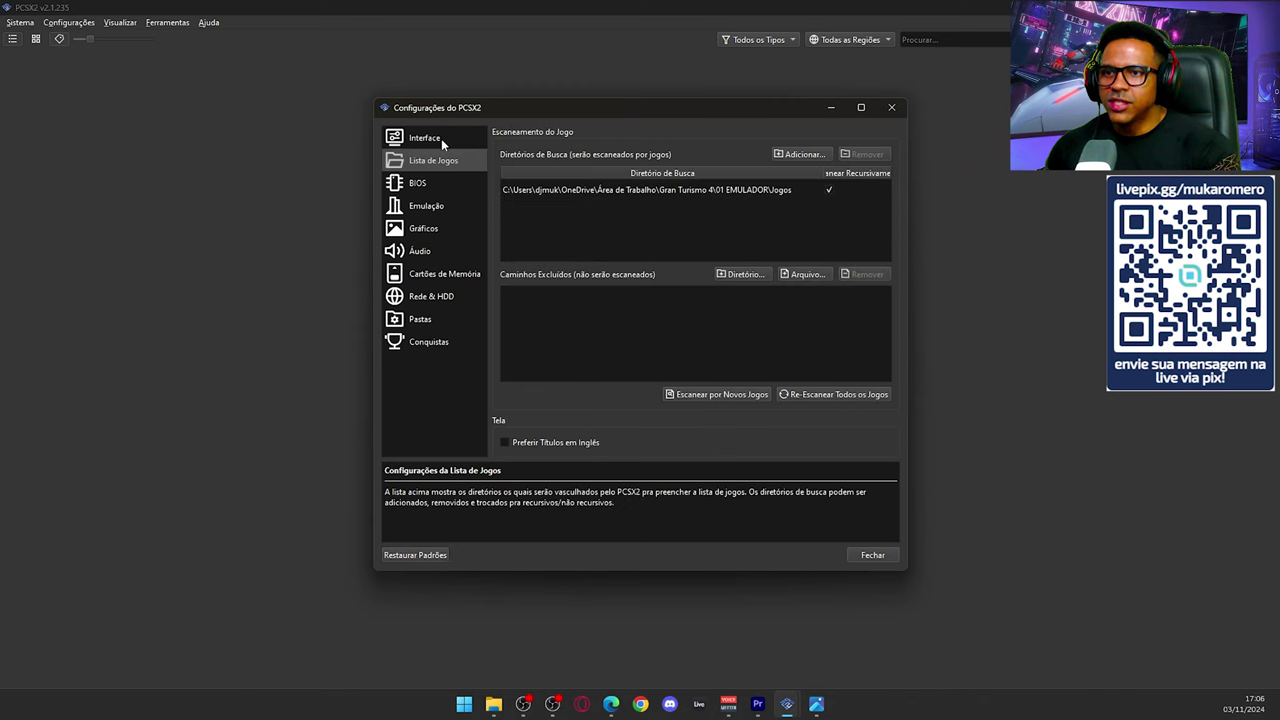
pyautogui.click(441, 138)
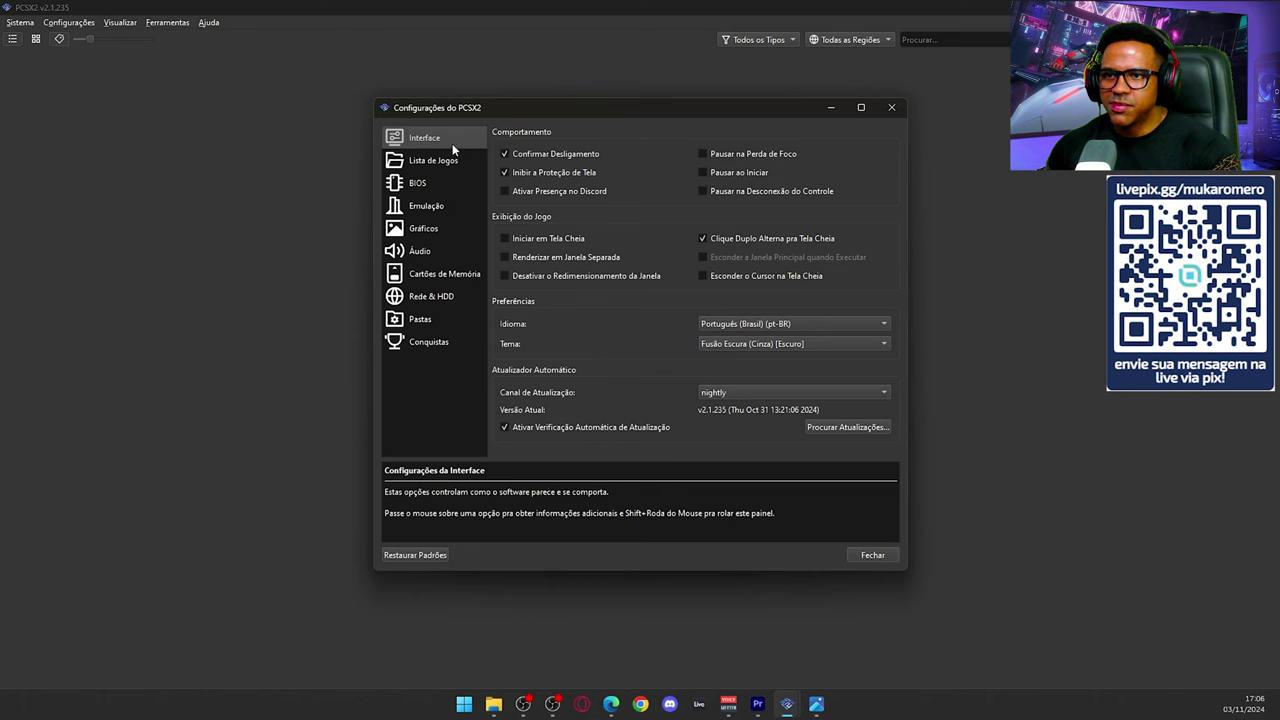
pyautogui.click(454, 206)
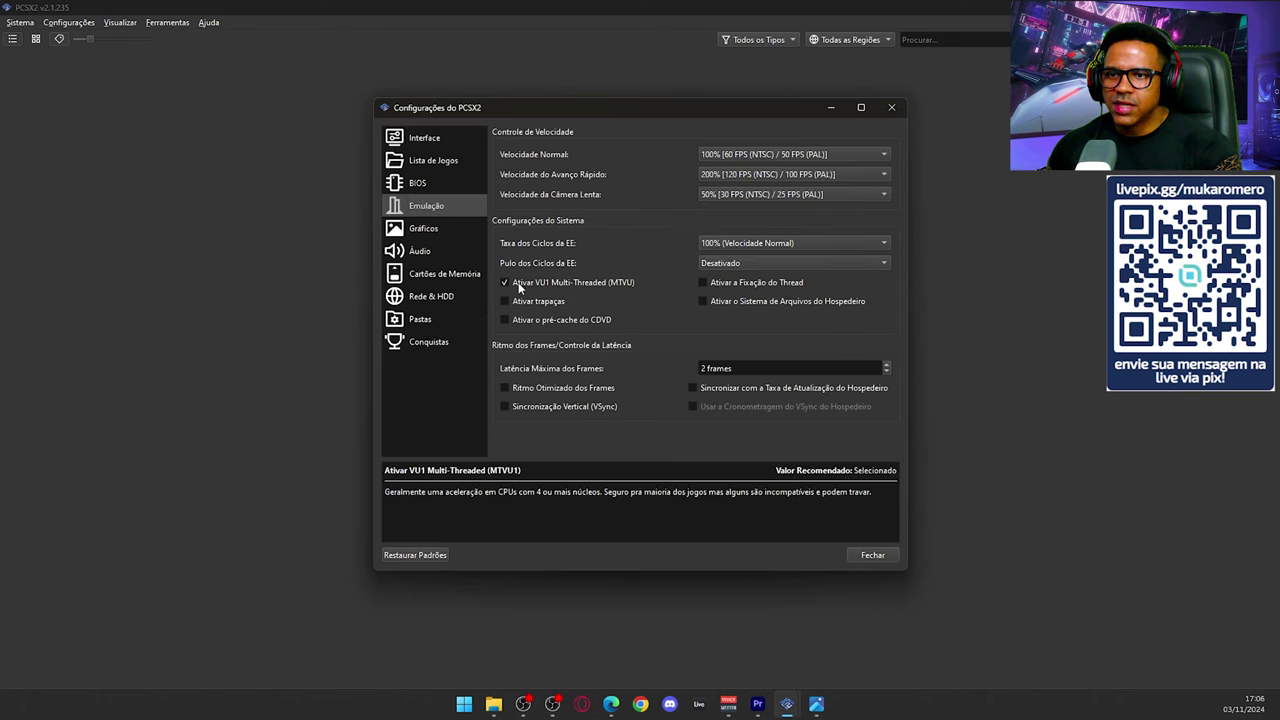
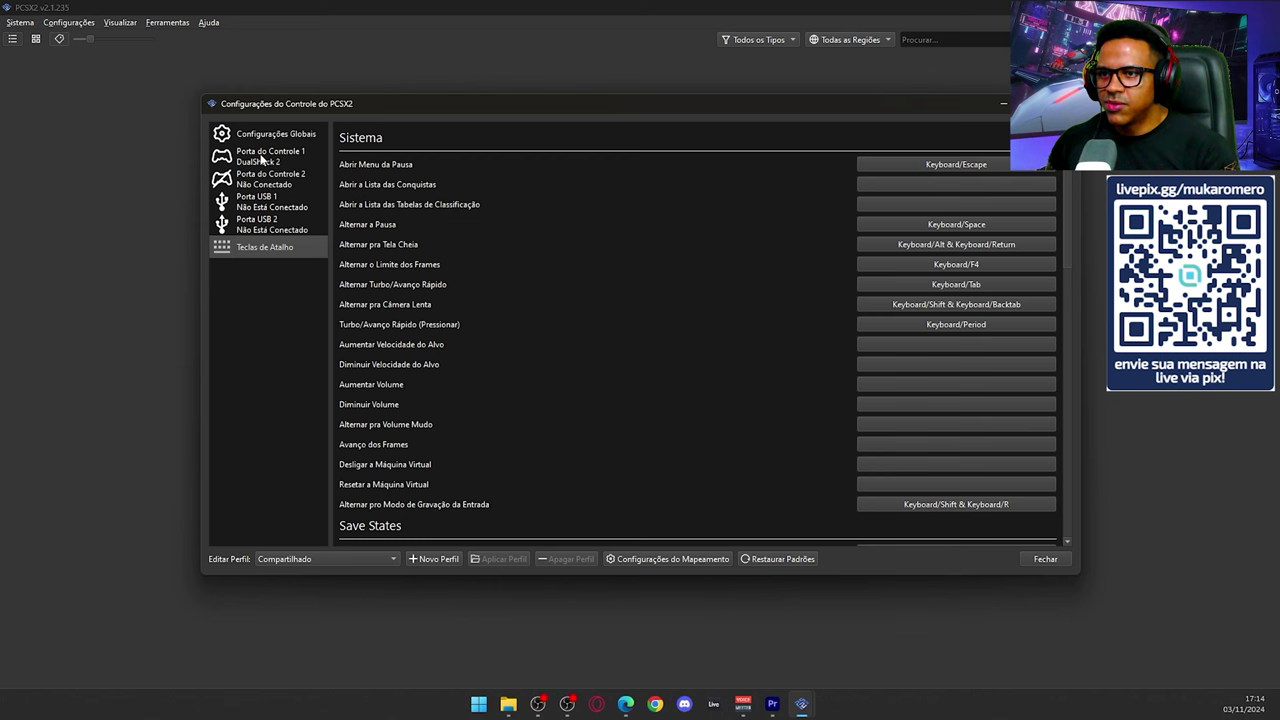
# Review the button bindings and analog settings of the DualShock 2 on controller port 1, leaving the controller settings afterwards unchanged.
pyautogui.click(265, 159)
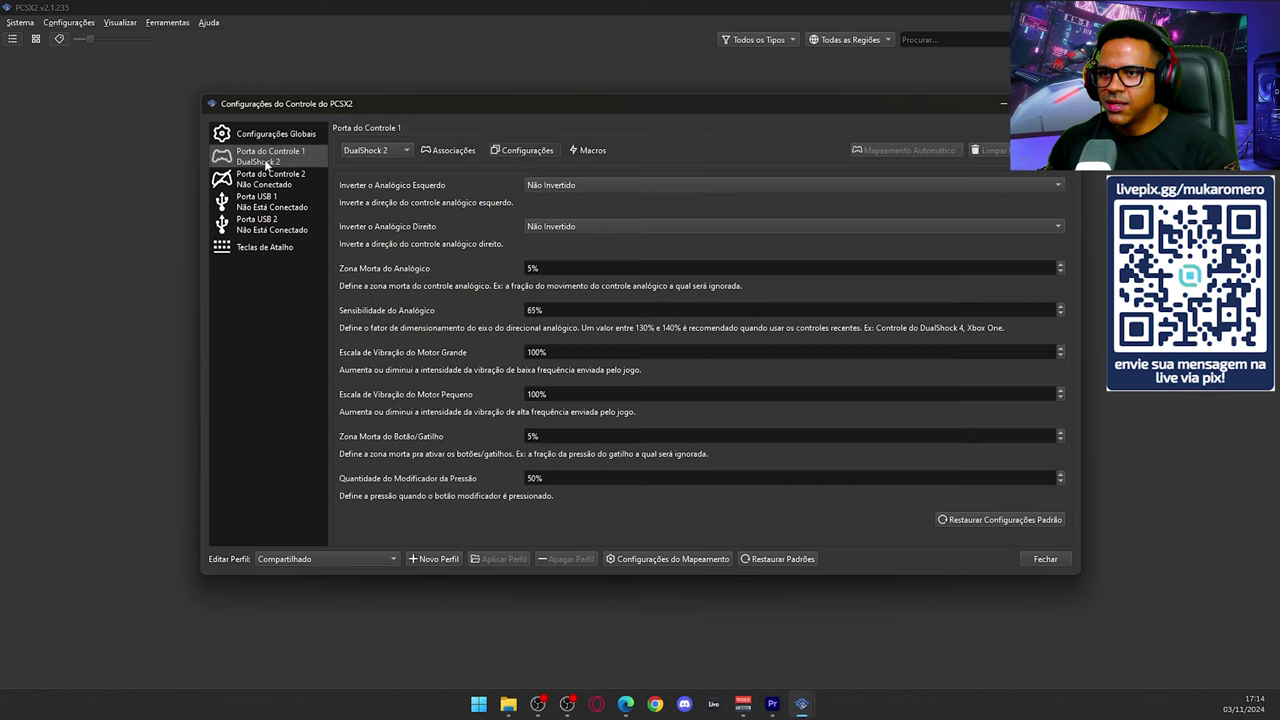
pyautogui.click(456, 146)
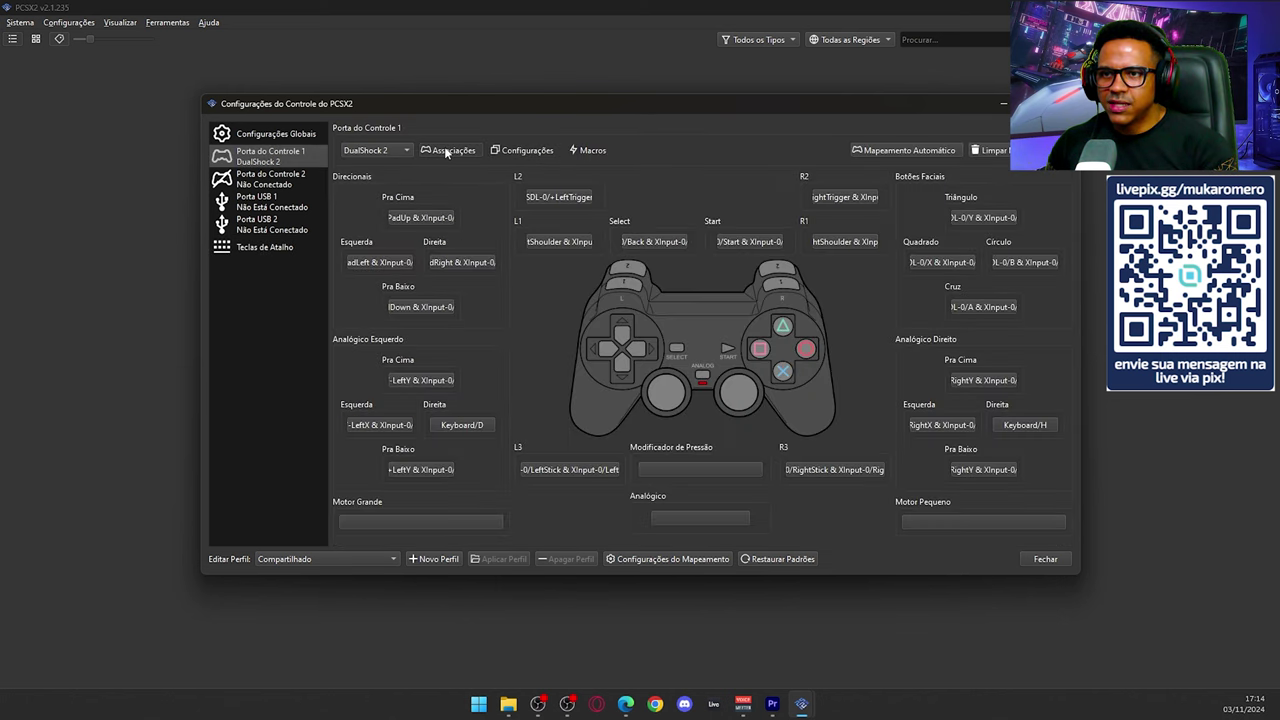
pyautogui.click(527, 151)
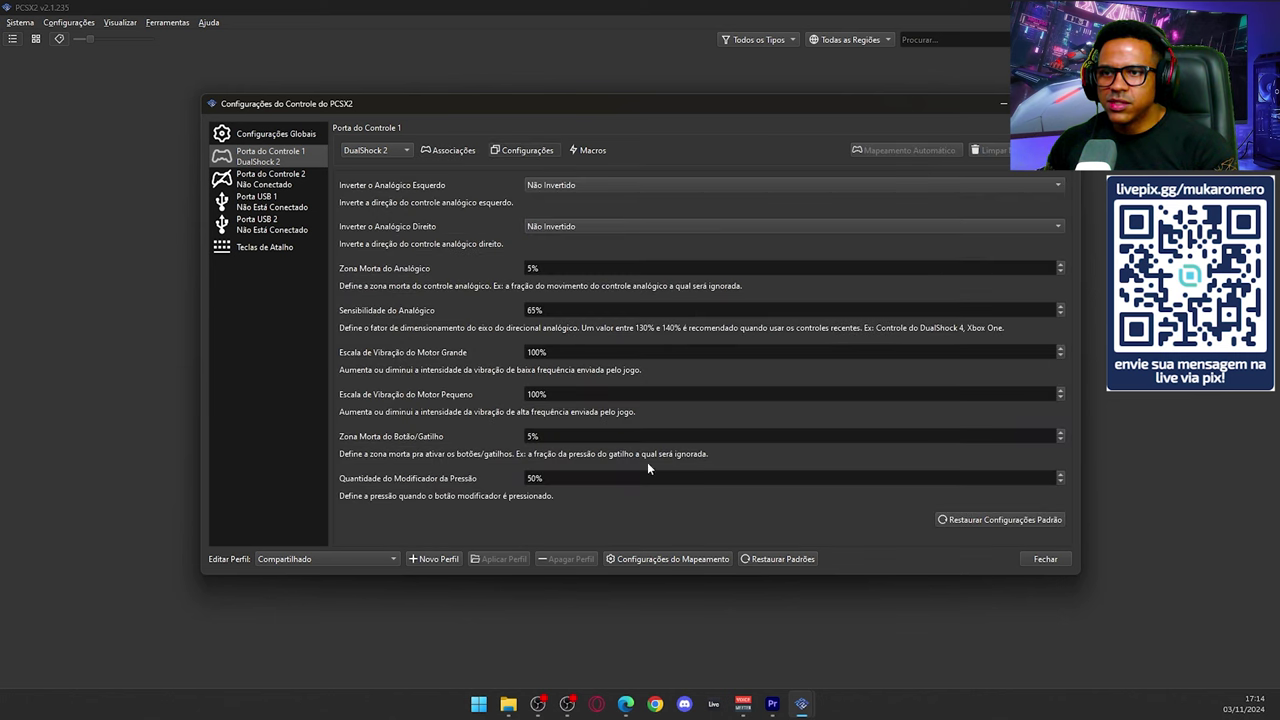
pyautogui.click(452, 151)
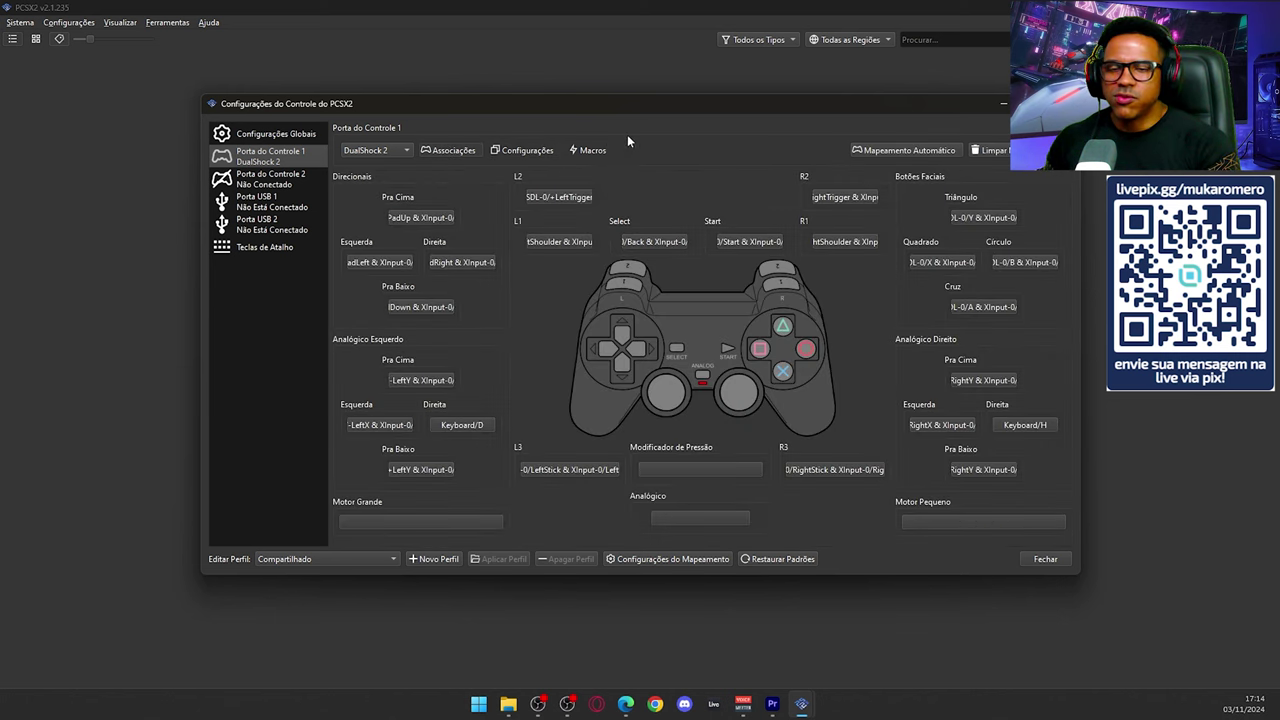
pyautogui.press('Escape')
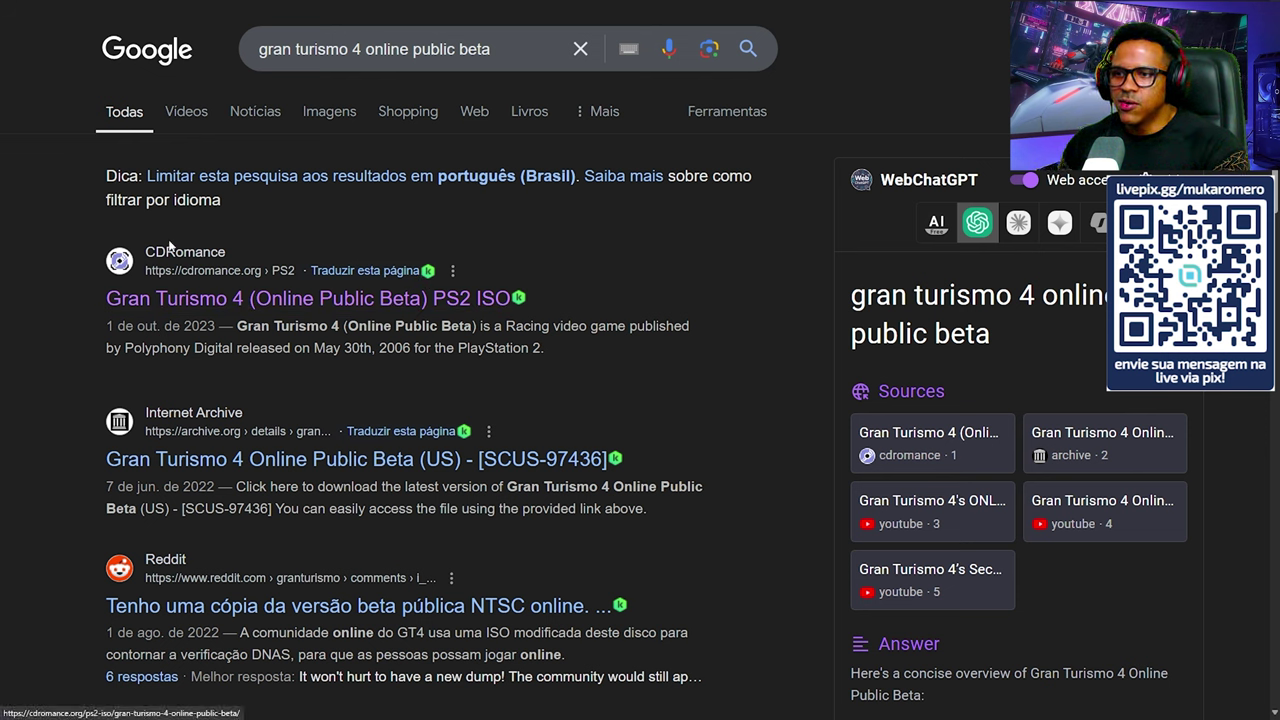
# In the browser, open CDRomance's Gran Turismo 4 (Online Public Beta) page and download Gran Turismo 4 (USA) (Beta).7z.
pyautogui.click(131, 267)
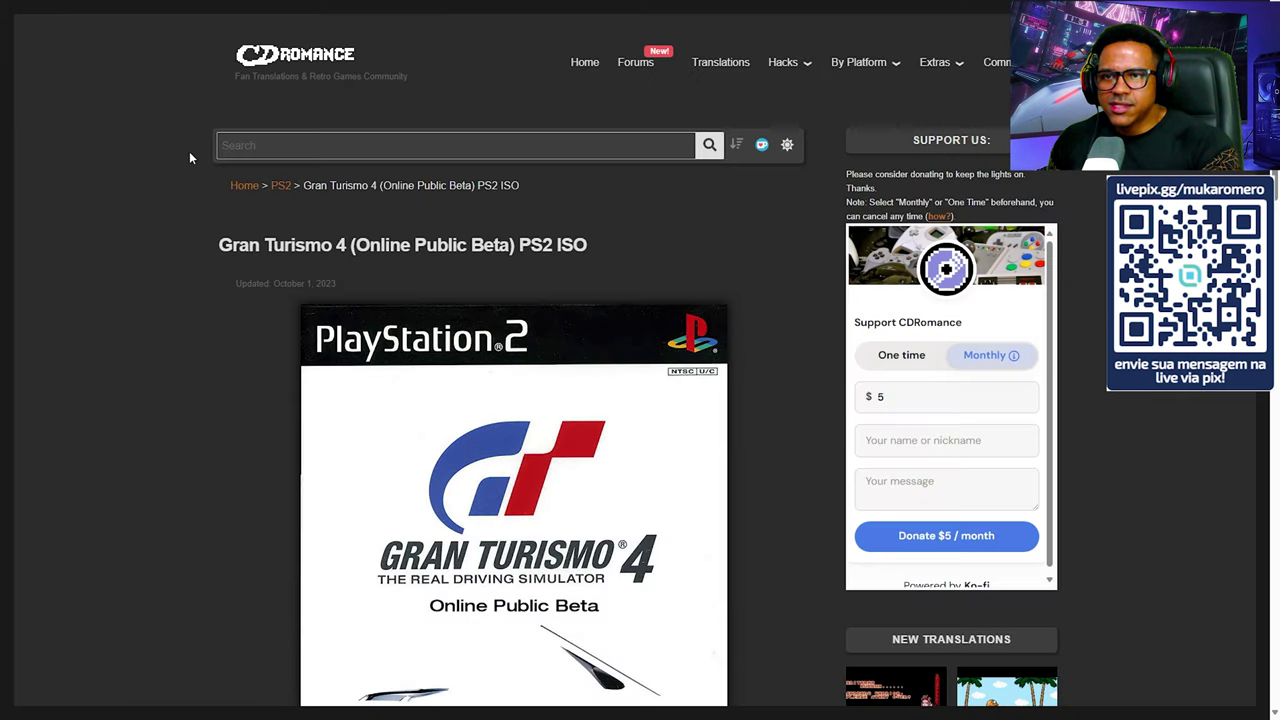
pyautogui.scroll(-3, 400, 350)
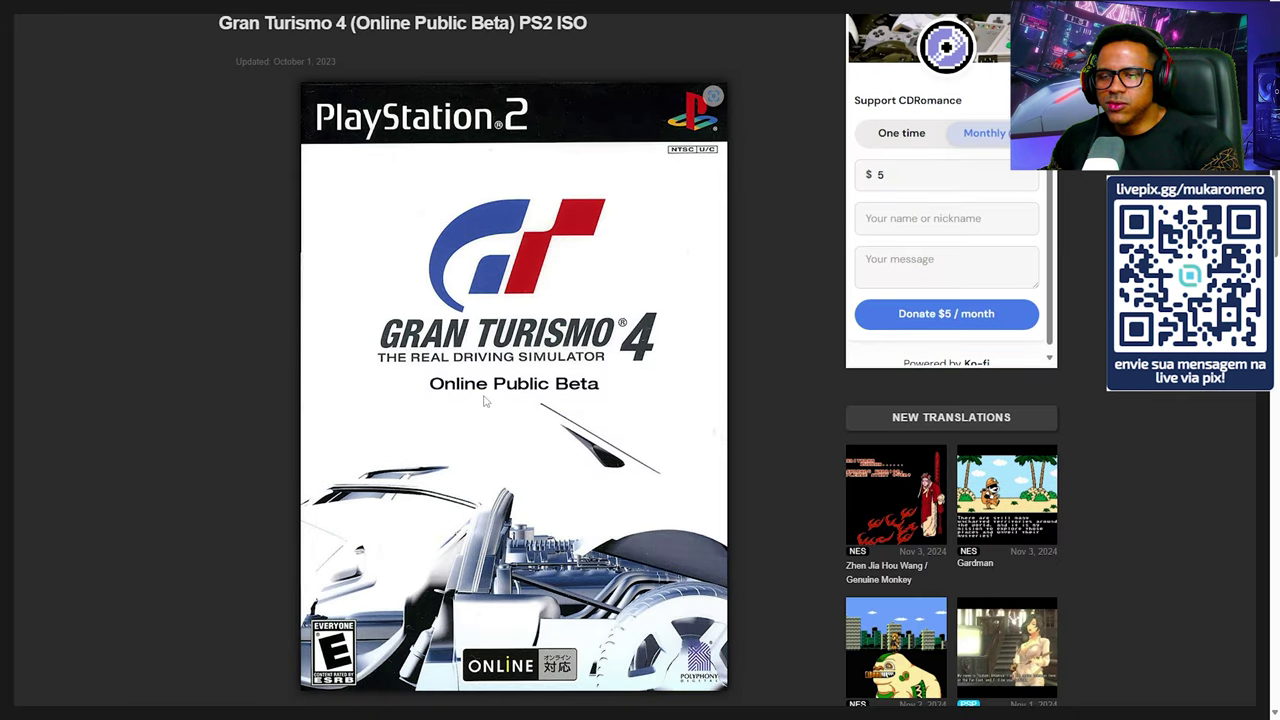
pyautogui.scroll(-7, 486, 400)
pyautogui.scroll(-6, 482, 401)
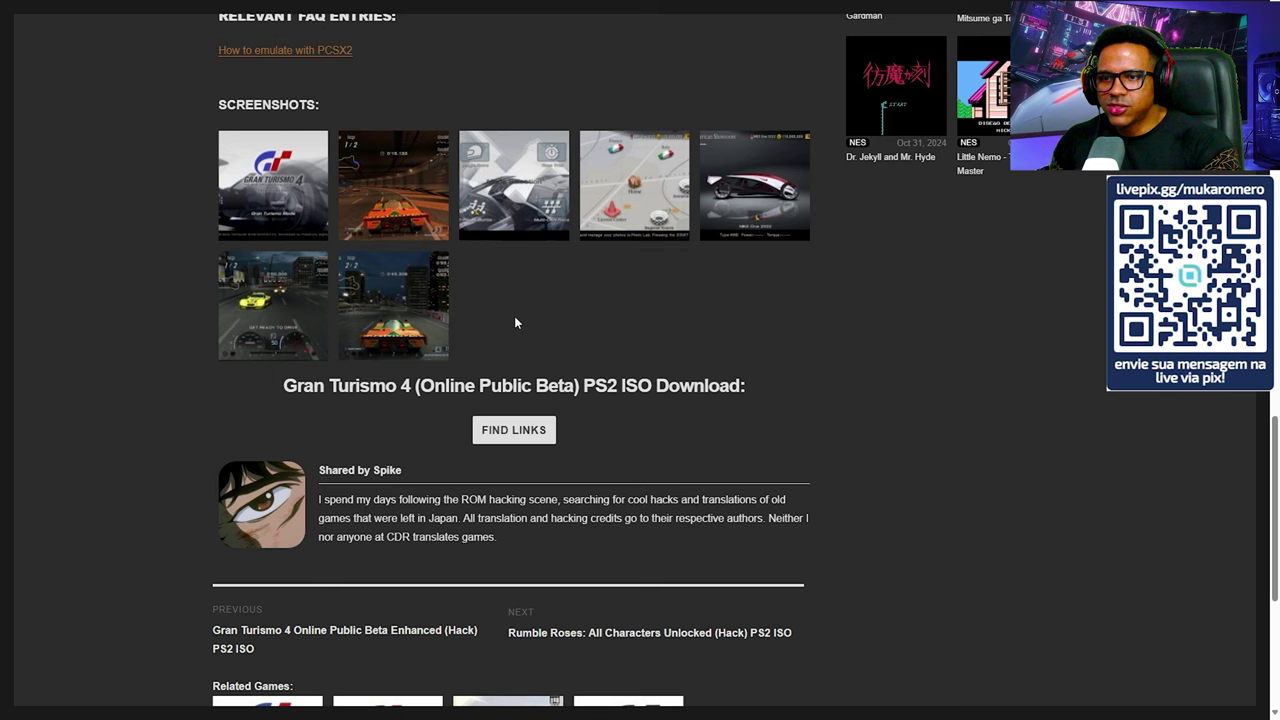
pyautogui.click(519, 433)
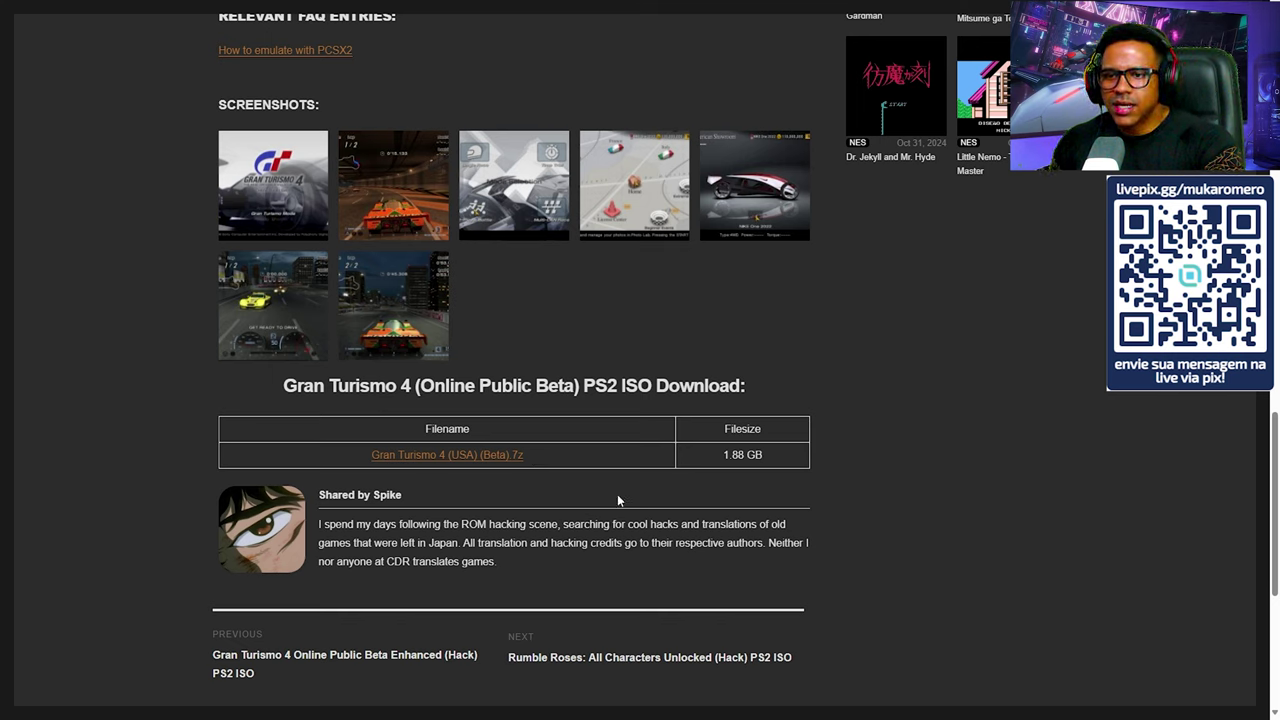
pyautogui.click(515, 461)
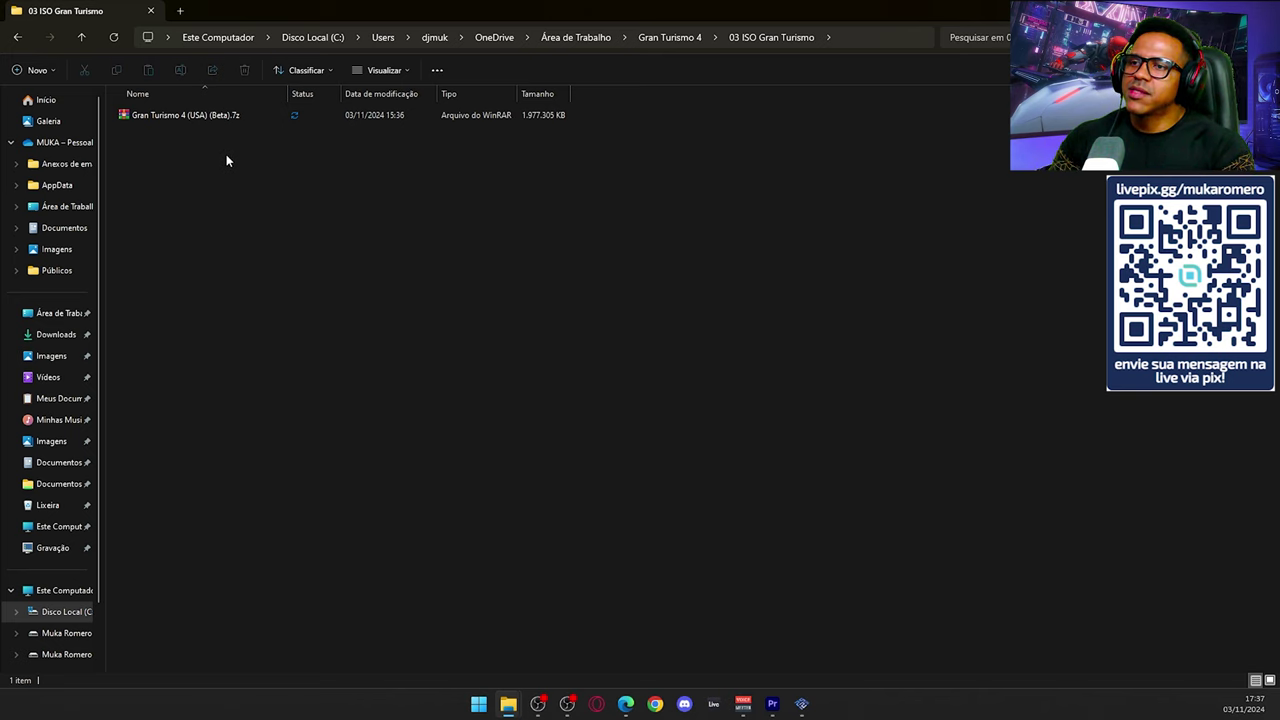
# Enlarge the file icons in 03 ISO Gran Turismo and extract Gran Turismo 4 (USA) (Beta).7z into that folder with WinRAR.
pyautogui.scroll(4, 226, 154)
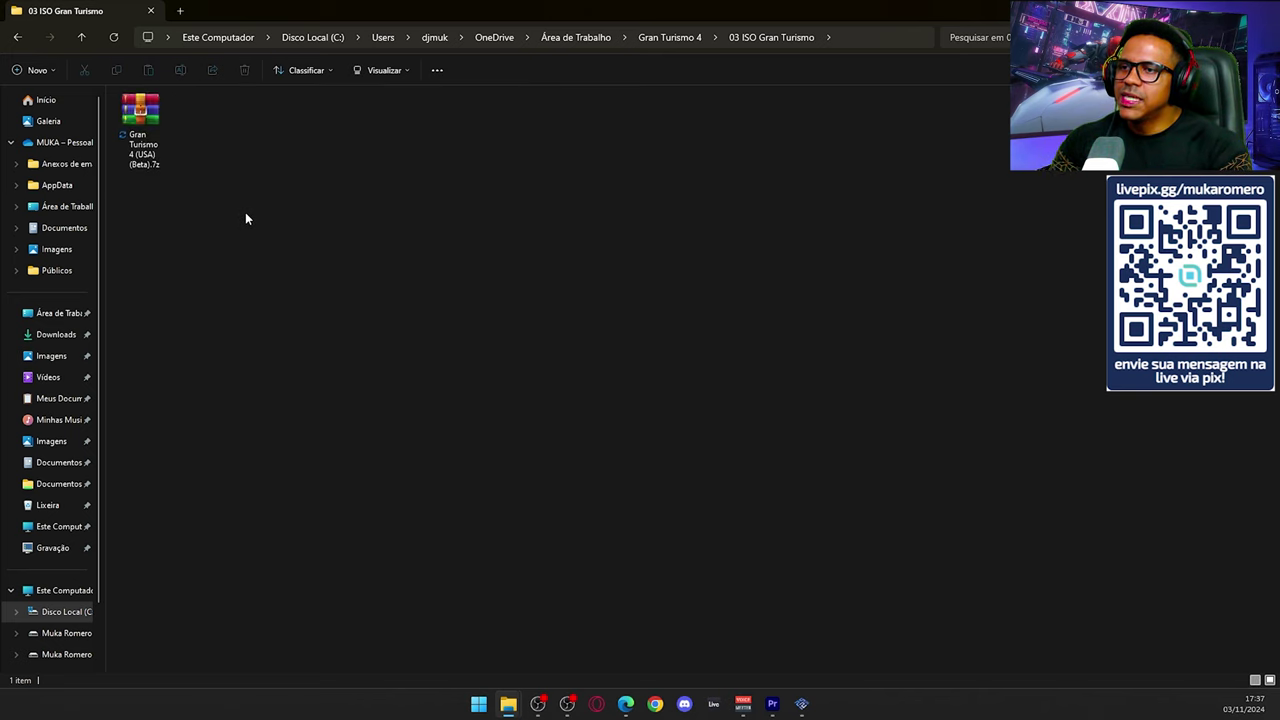
pyautogui.scroll(1, 245, 214)
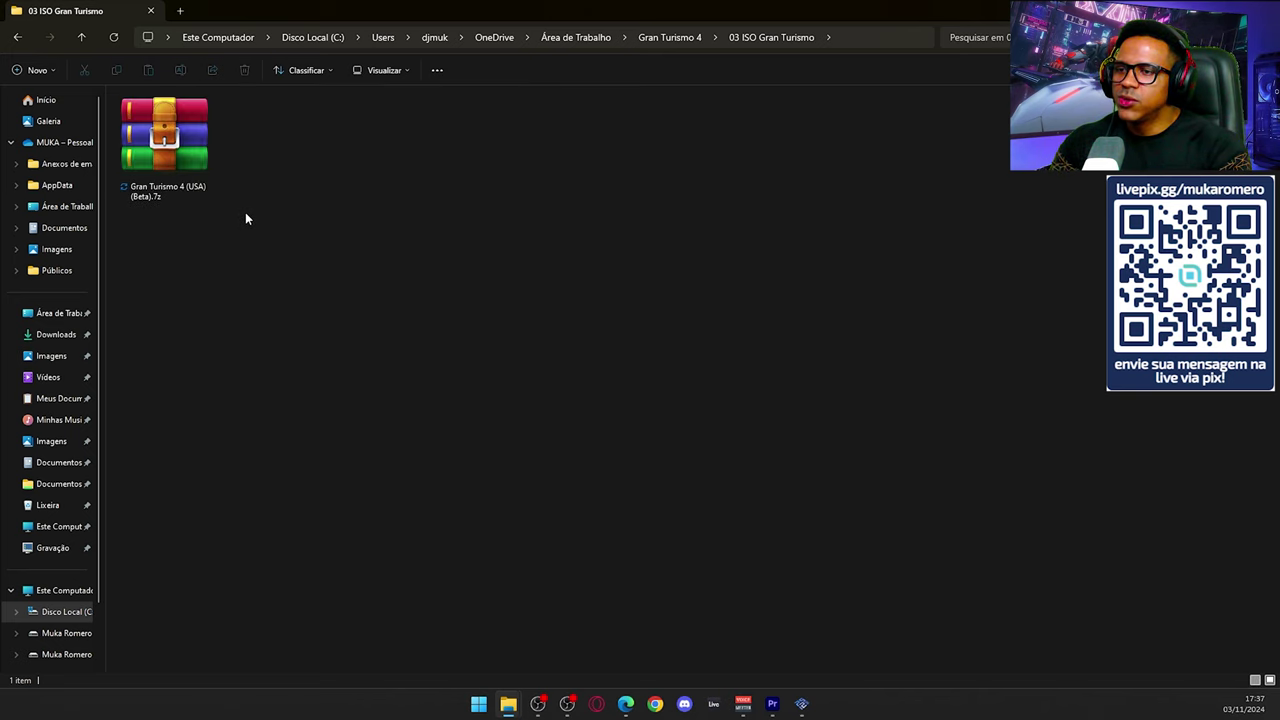
pyautogui.click(167, 136)
pyautogui.rightClick(167, 136)
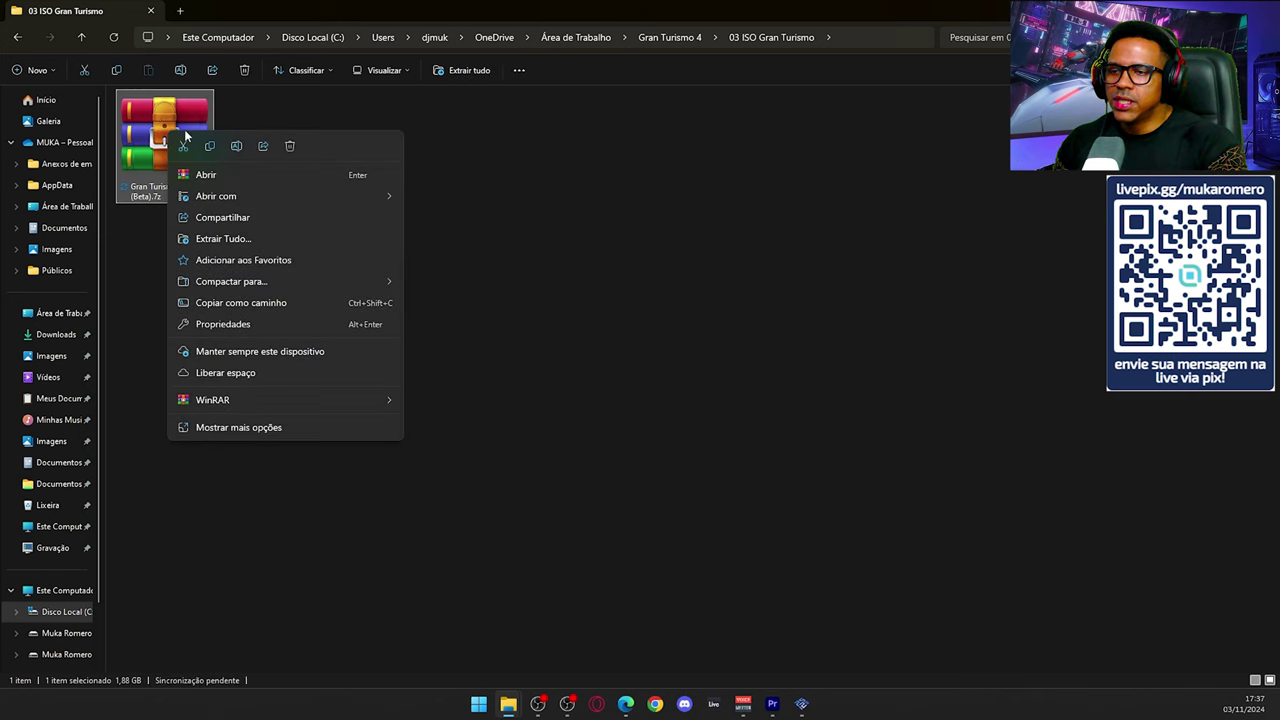
pyautogui.moveTo(323, 396)
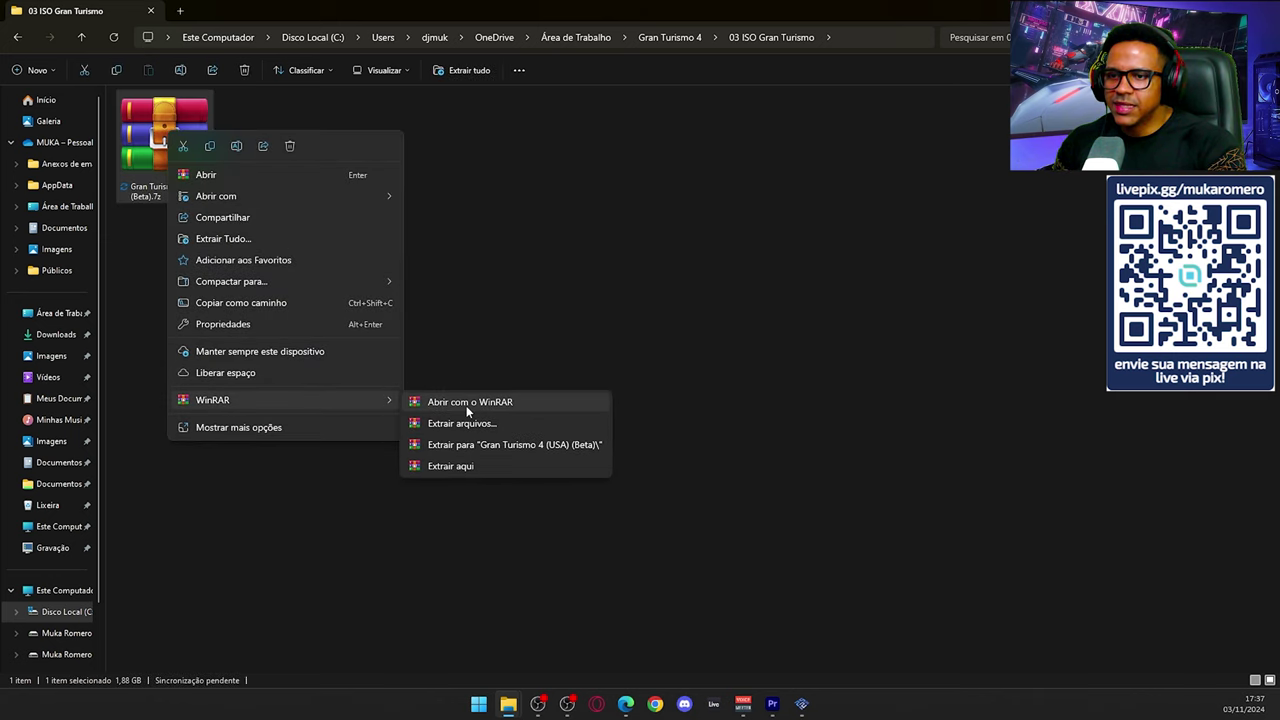
pyautogui.click(462, 467)
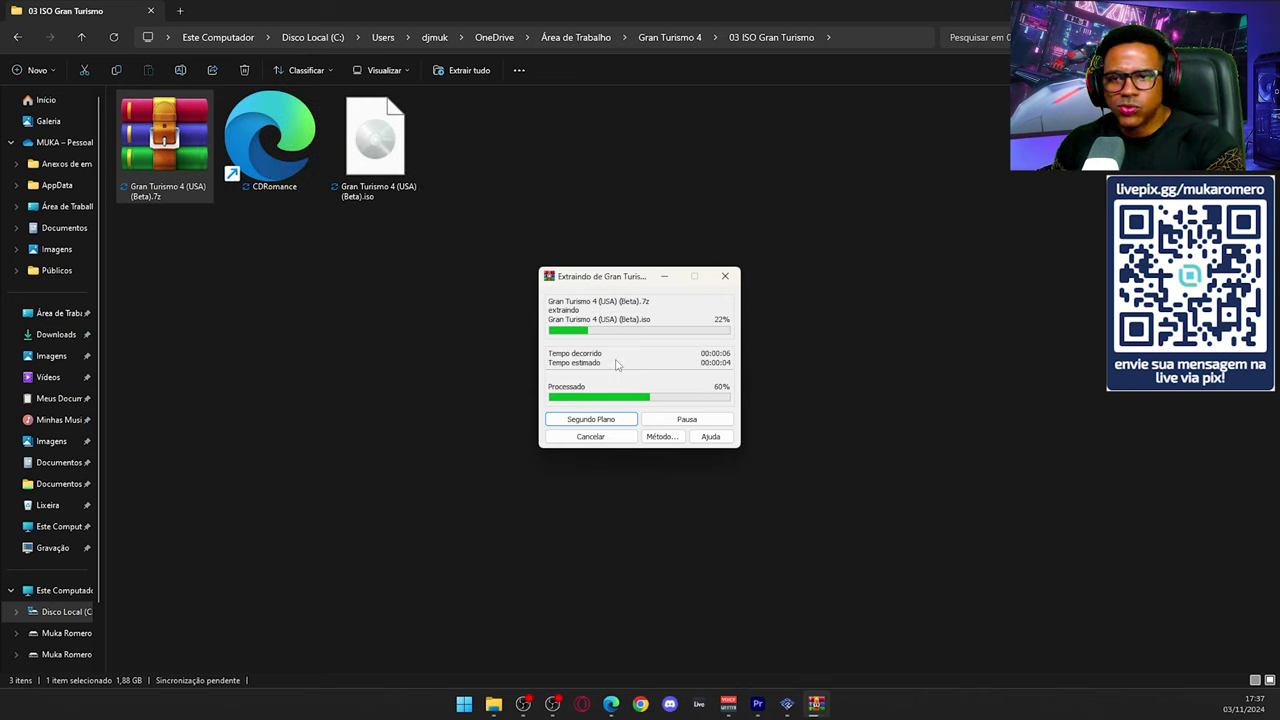
# Delete the Gran Turismo 4 (USA) (Beta).7z archive and the CDRomance shortcut, keeping only the ISO file.
pyautogui.click(415, 160)
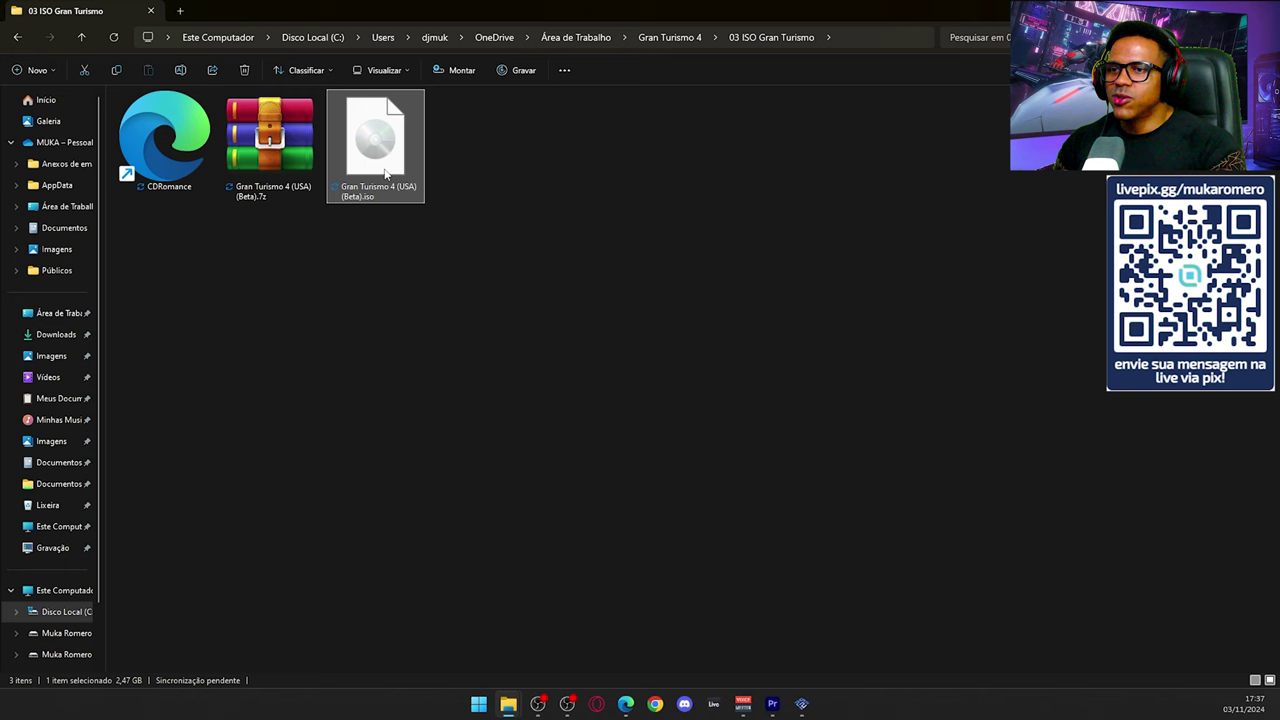
pyautogui.click(258, 150)
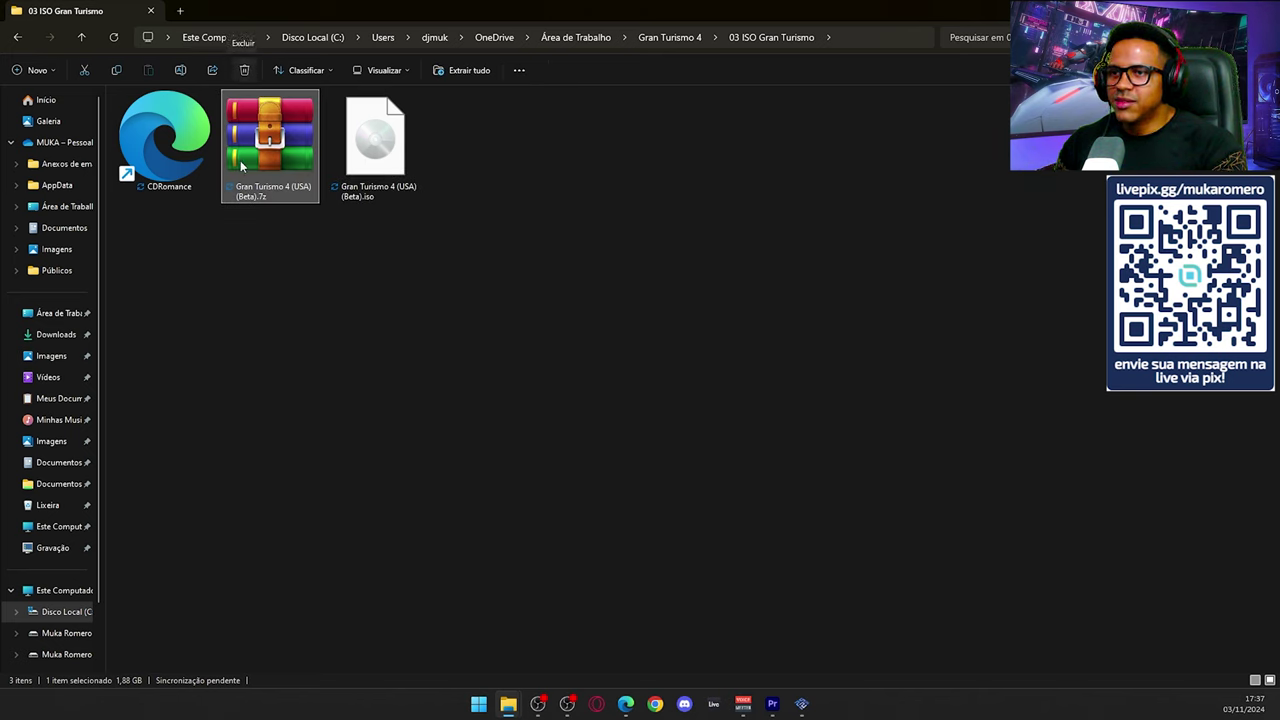
pyautogui.moveTo(274, 232); pyautogui.dragTo(190, 165)
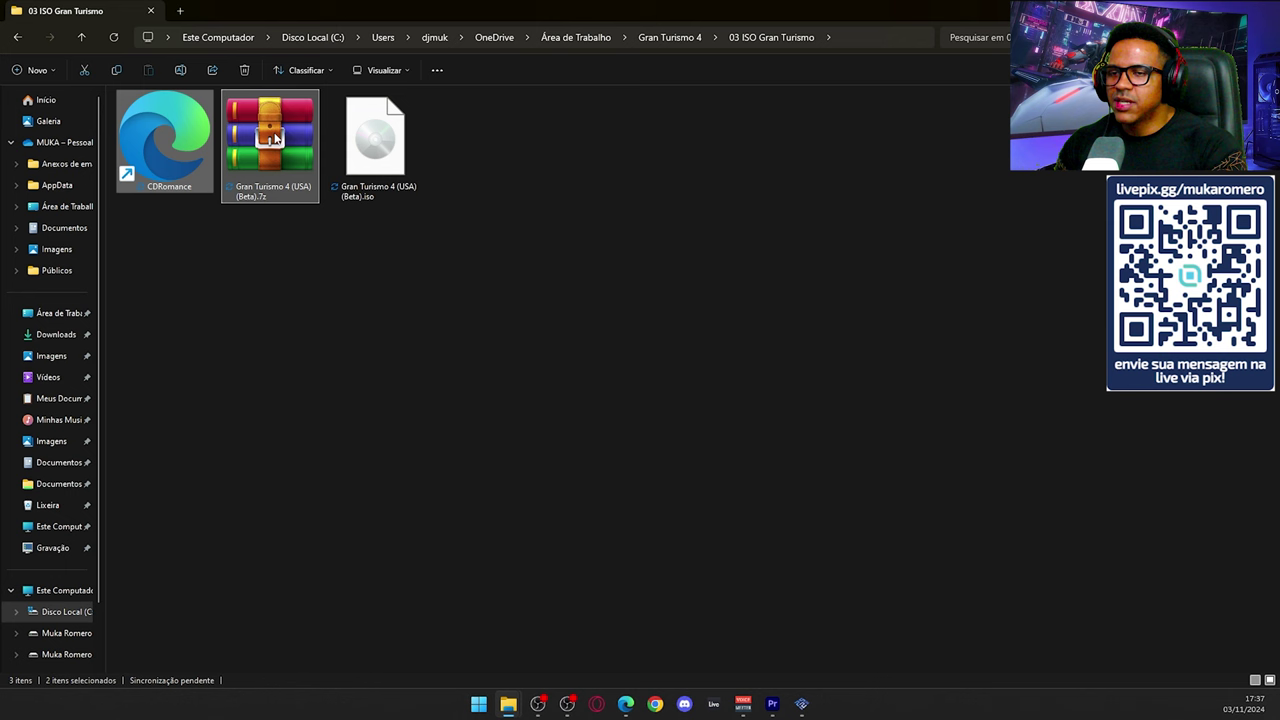
pyautogui.click(244, 70)
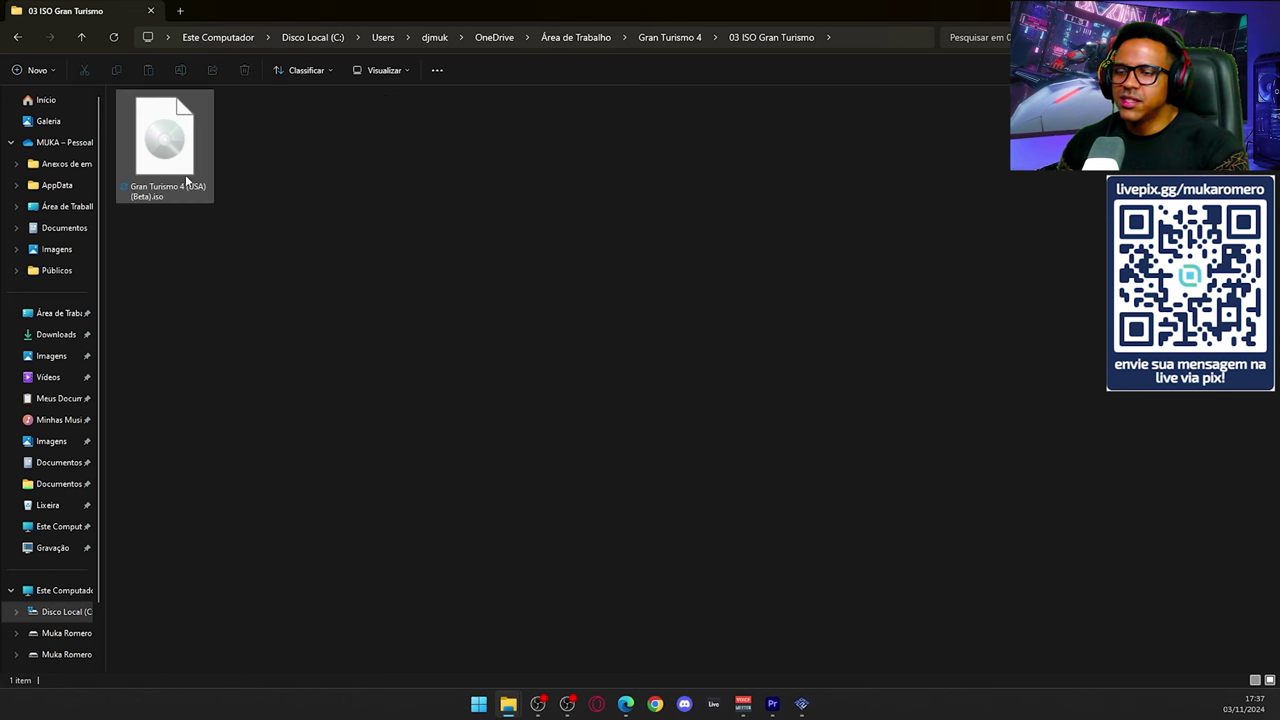
# Switch to the browser, open the Gran Turismo 4 Spec II mod site and download the v1.07 Full version.
pyautogui.hotkey('alt', 'Tab')
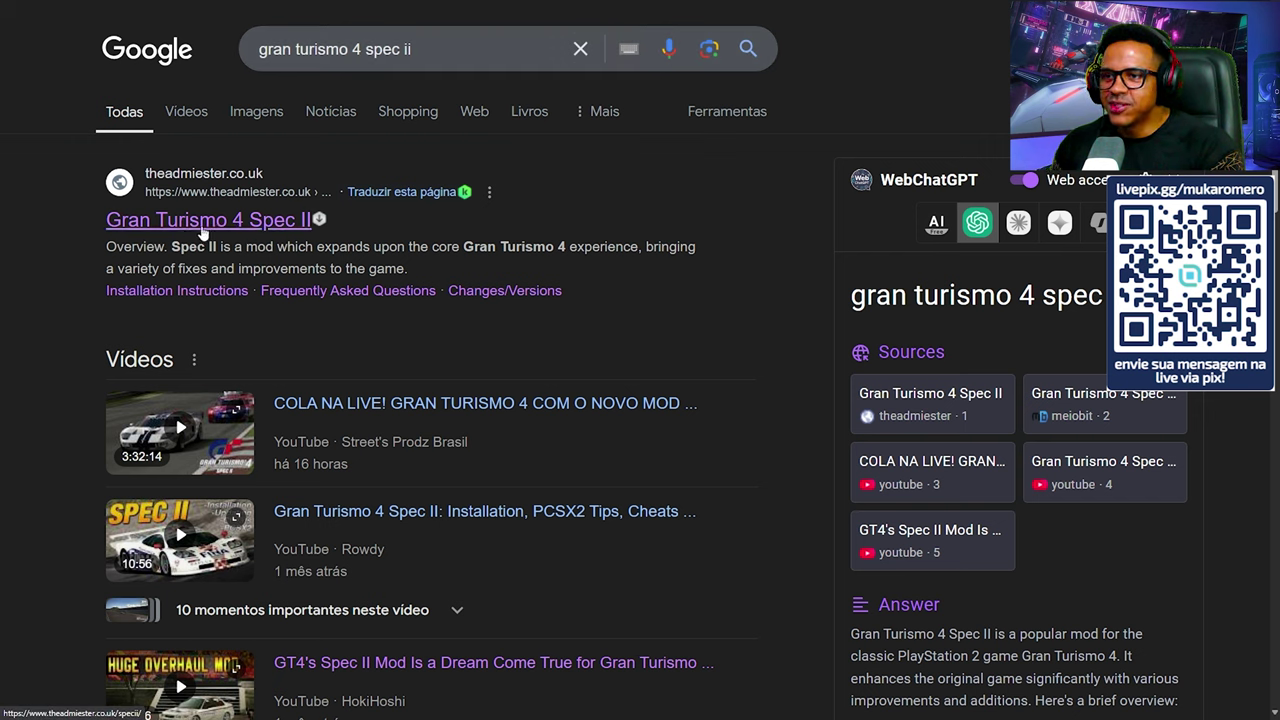
pyautogui.click(307, 222)
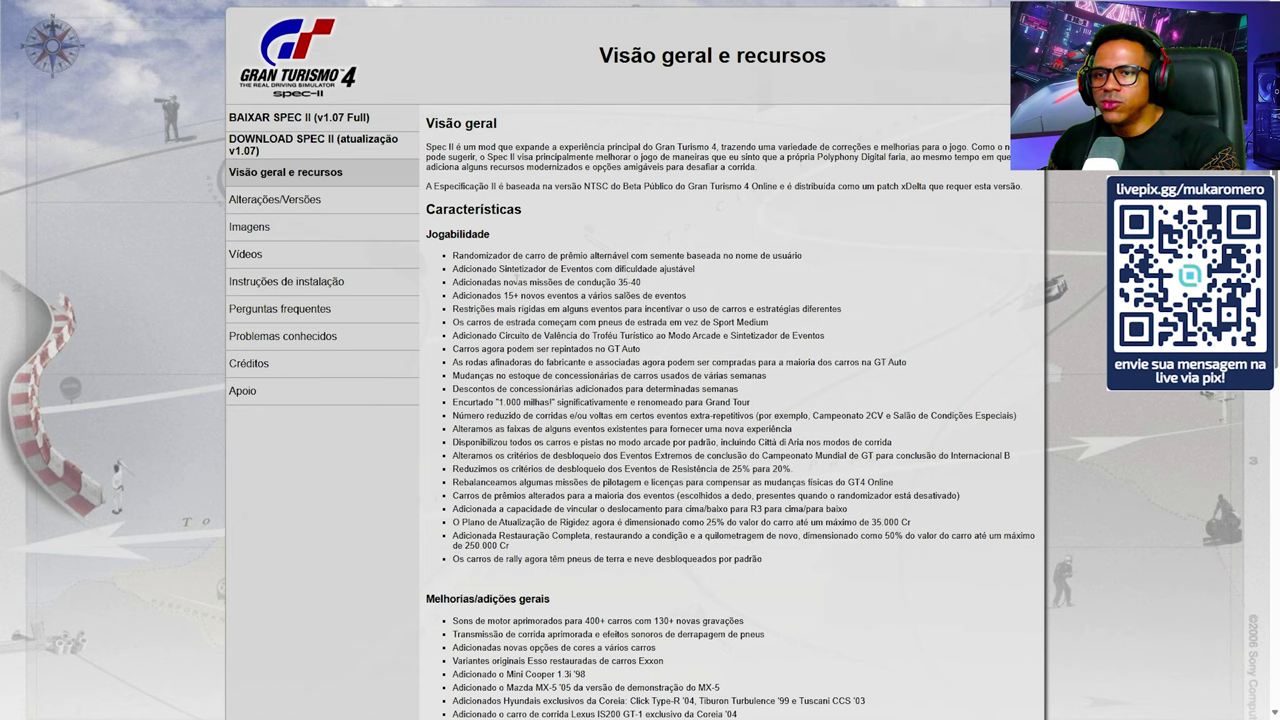
pyautogui.scroll(-6, 676, 281)
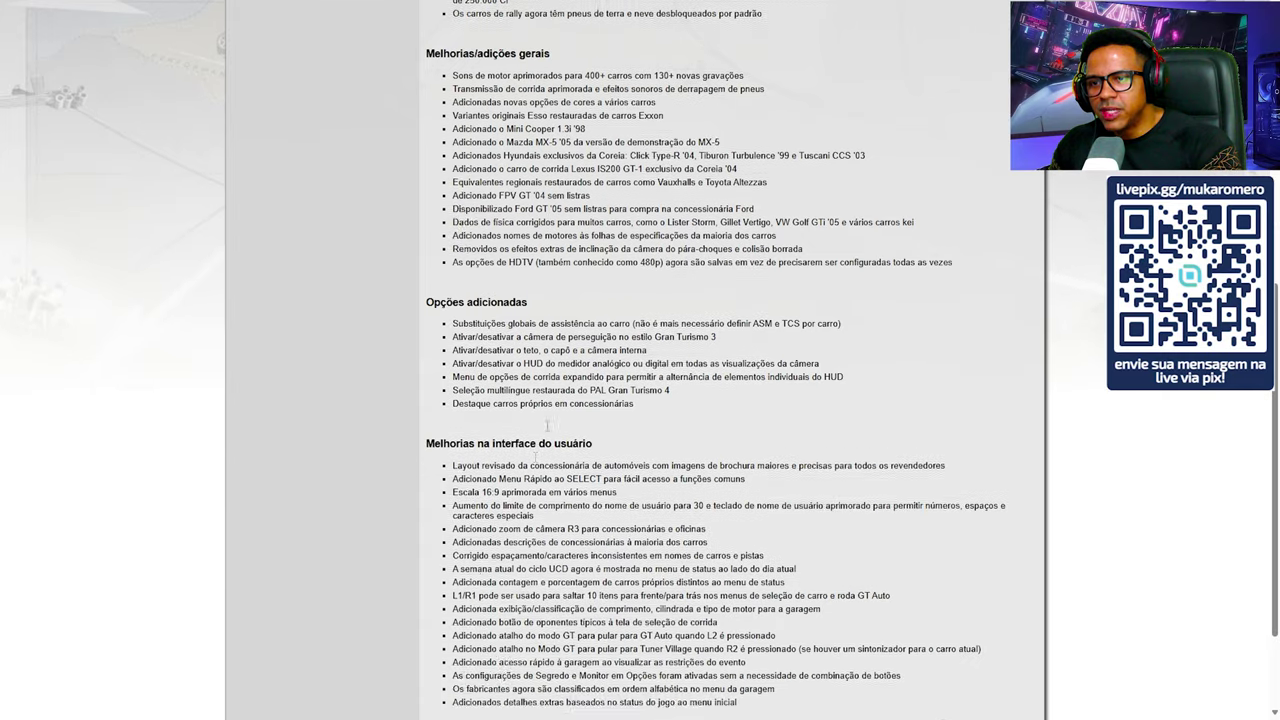
pyautogui.scroll(6, 513, 624)
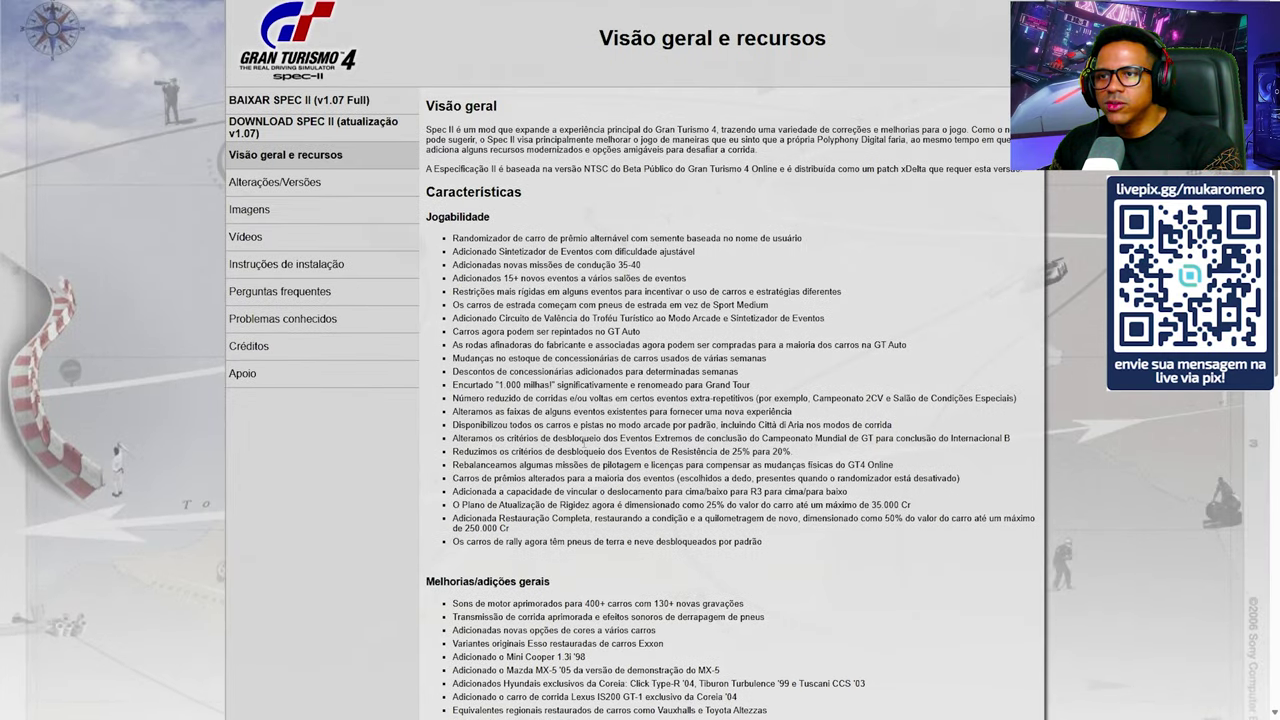
pyautogui.click(341, 101)
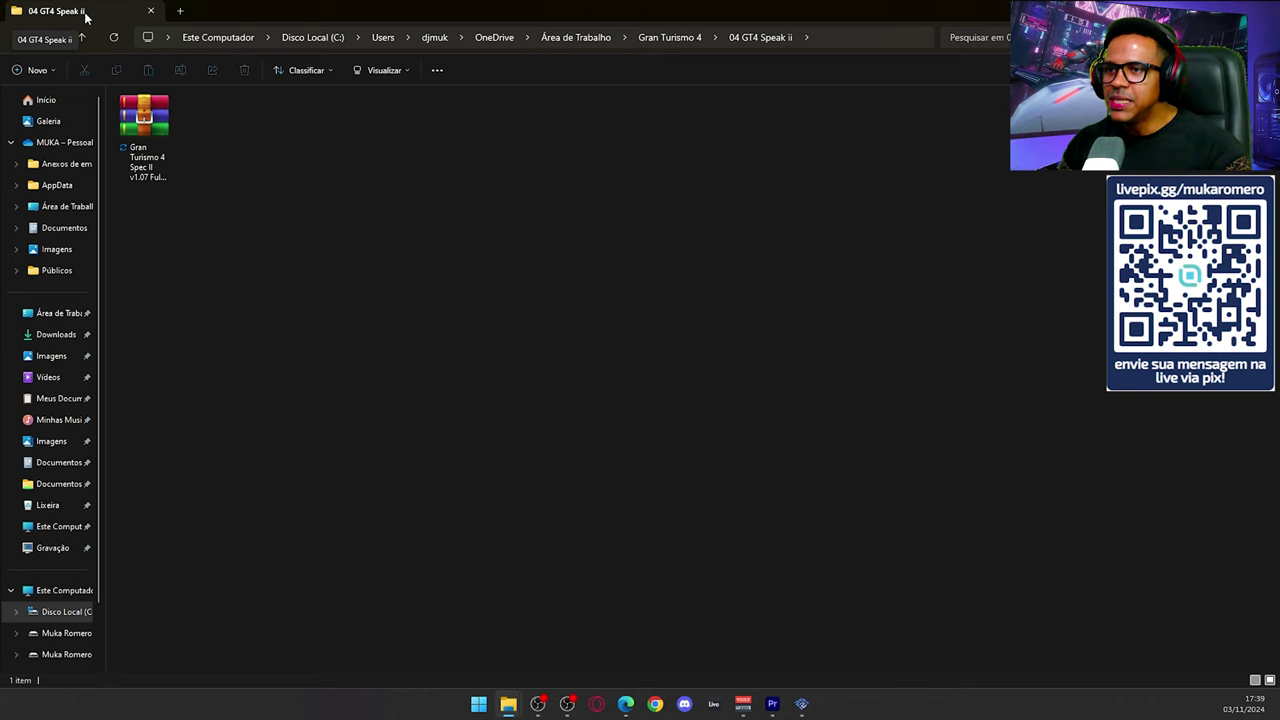
# Extract the Gran Turismo 4 Spec II v1.07 Full archive into the 04 GT4 Speak ii folder with WinRAR.
pyautogui.click(146, 121)
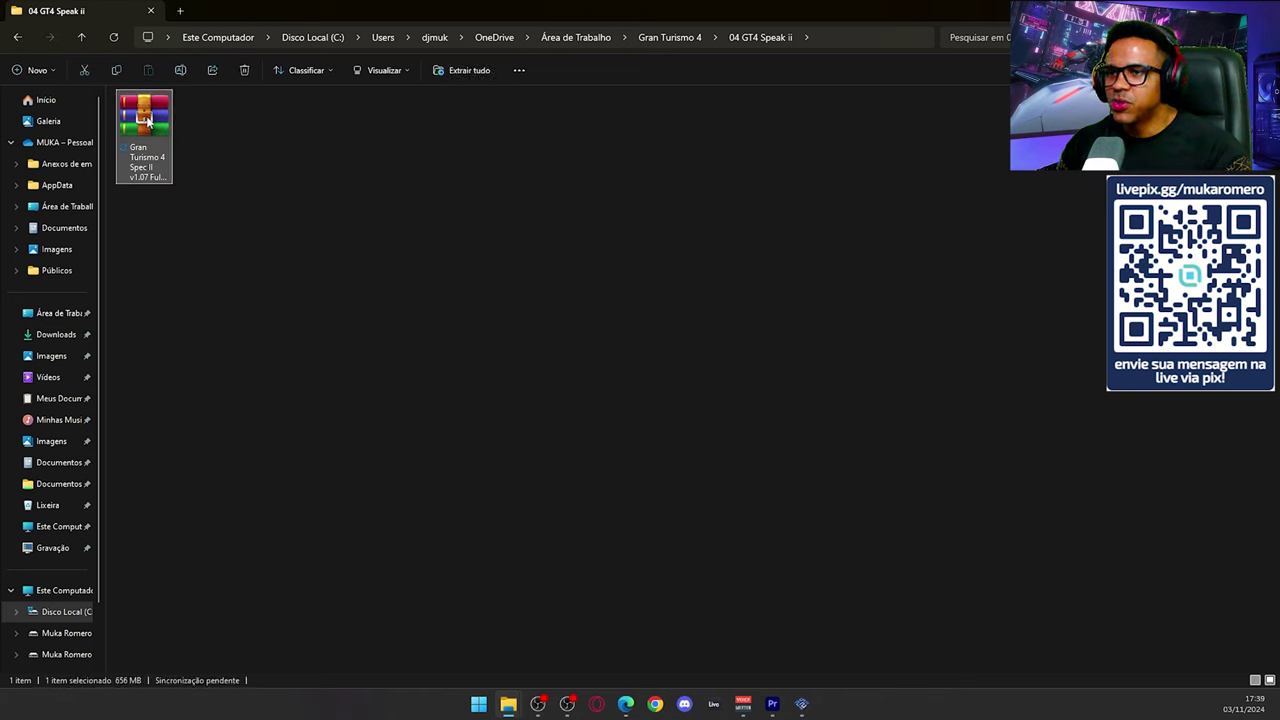
pyautogui.rightClick(146, 121)
pyautogui.moveTo(301, 381)
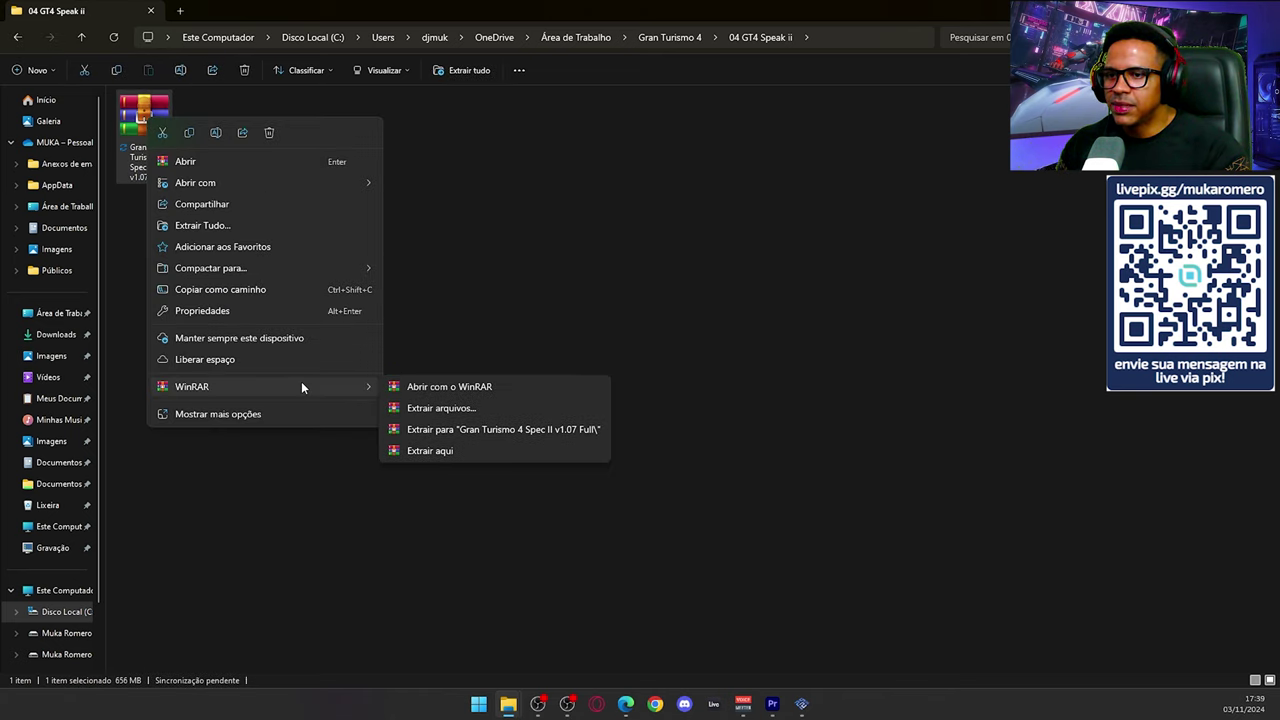
pyautogui.click(452, 455)
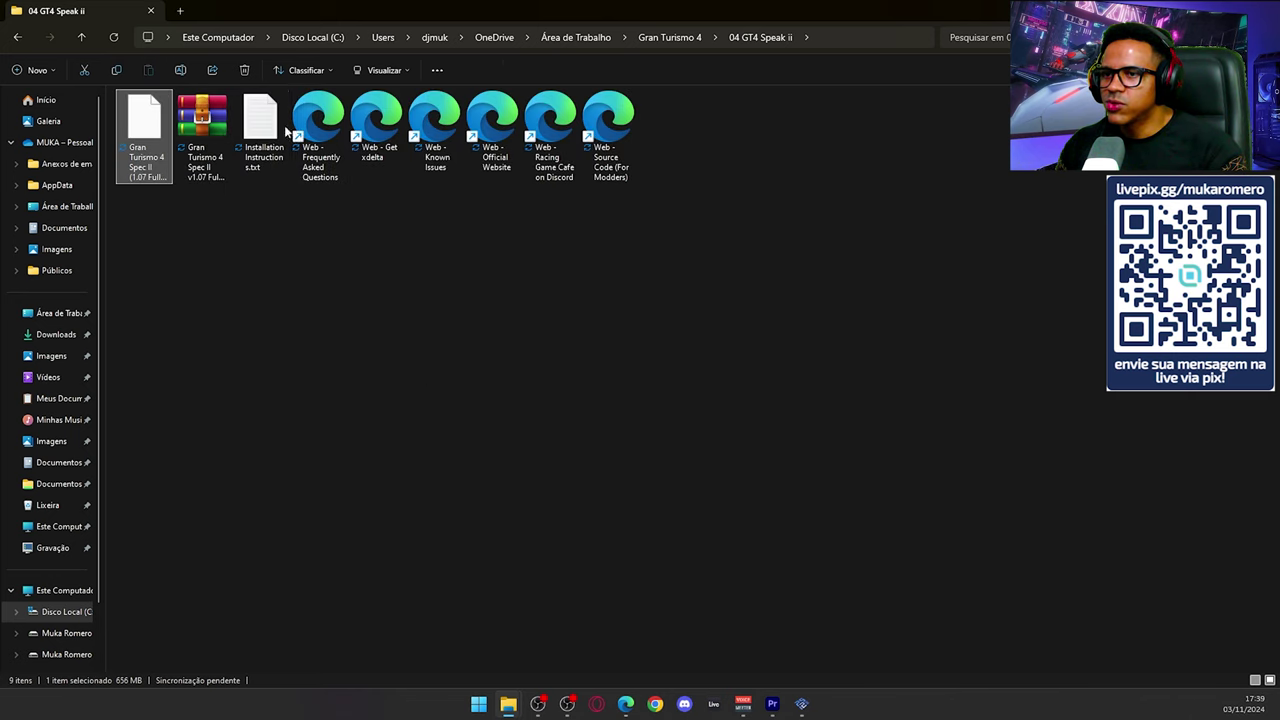
# Delete the archive, installation text and web shortcuts from 04 GT4 Speak ii, keeping only the Spec II patch file.
pyautogui.click(681, 139)
pyautogui.moveTo(681, 139); pyautogui.dragTo(185, 125)
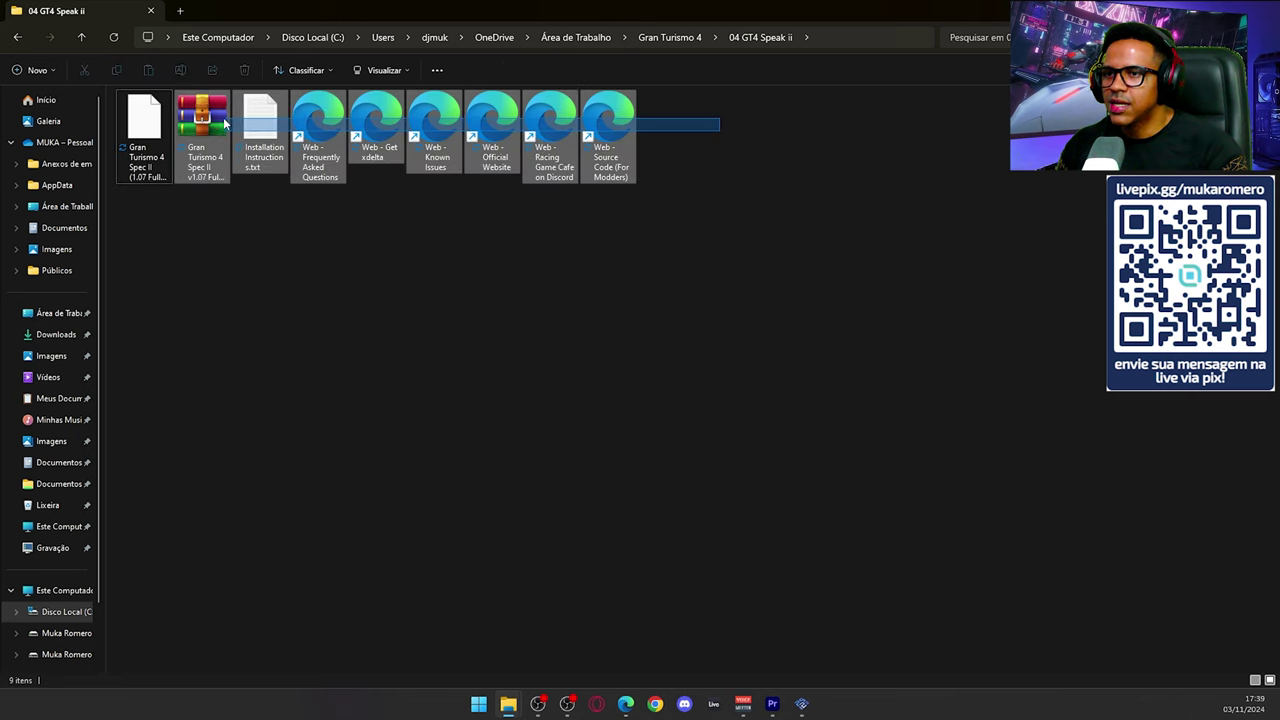
pyautogui.click(244, 70)
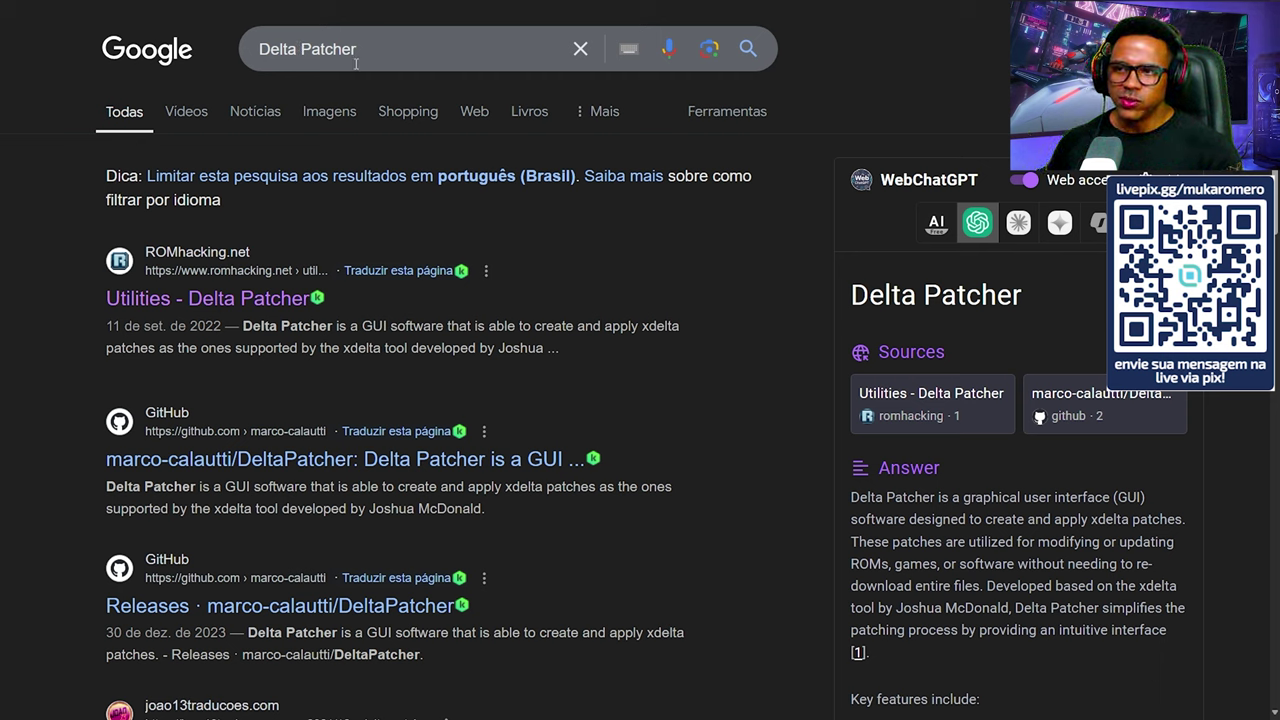
# Open the Delta Patcher page on ROMhacking.net from the search results and download the utility.
pyautogui.click(184, 305)
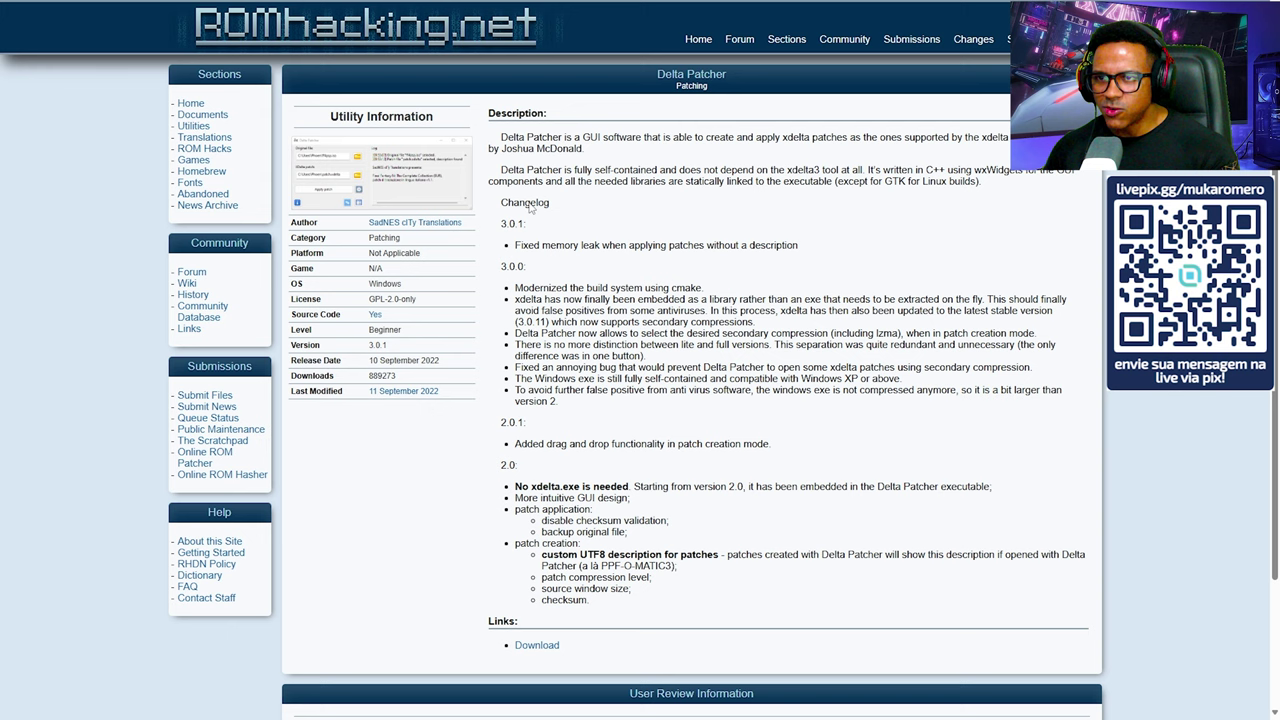
pyautogui.click(528, 648)
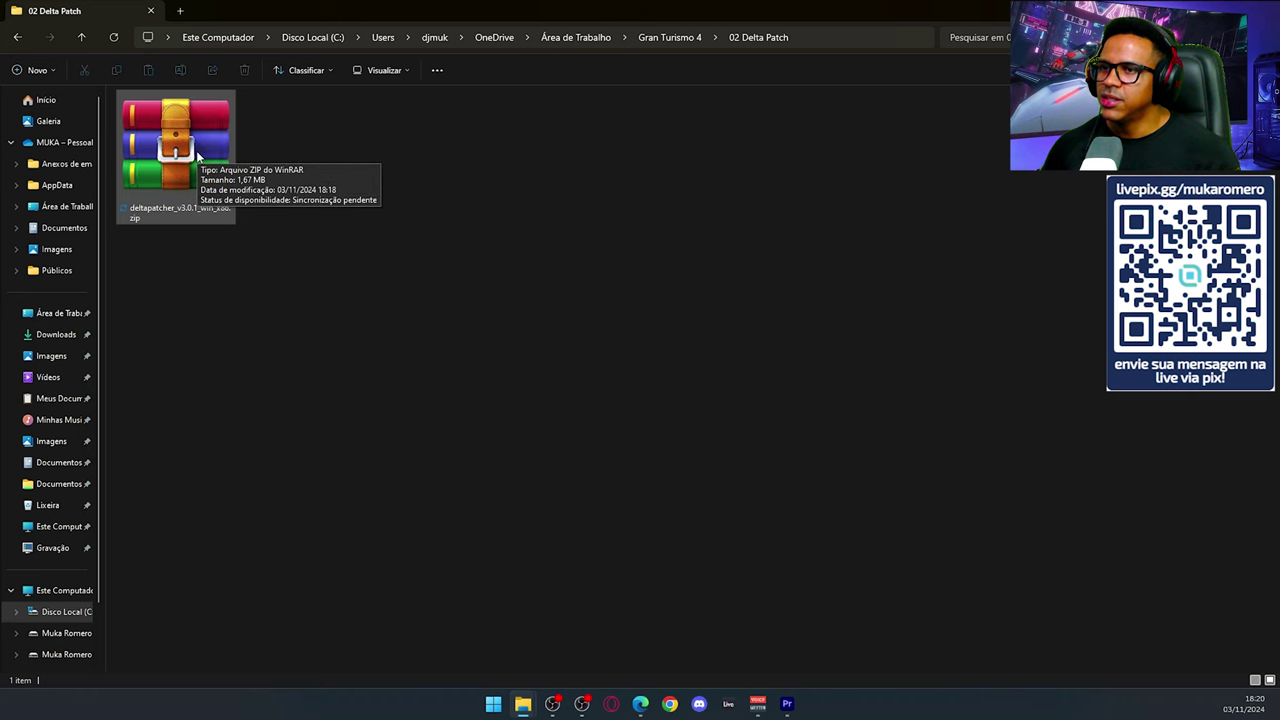
# Extract deltapatcher_v3.0.1_win_x86.zip into the 02 Delta Patch folder with WinRAR and delete the zip archive.
pyautogui.doubleClick(196, 150)
pyautogui.rightClick(196, 150)
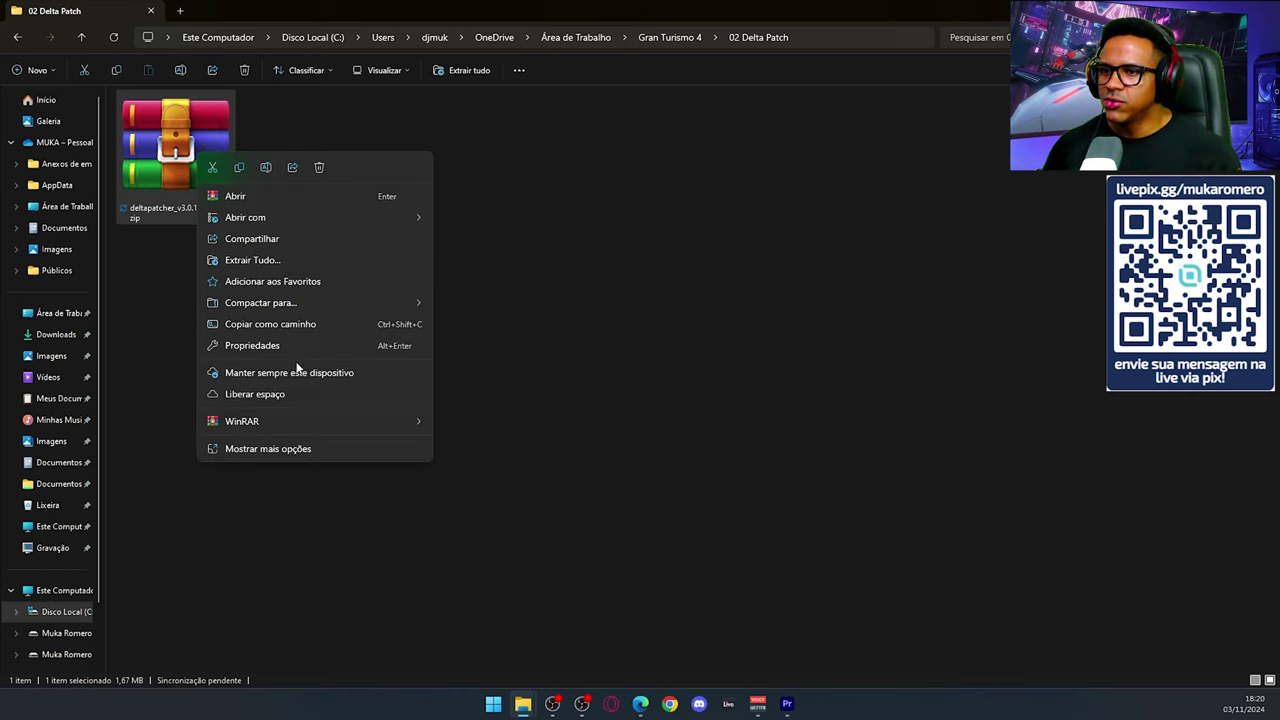
pyautogui.moveTo(310, 421)
pyautogui.click(474, 488)
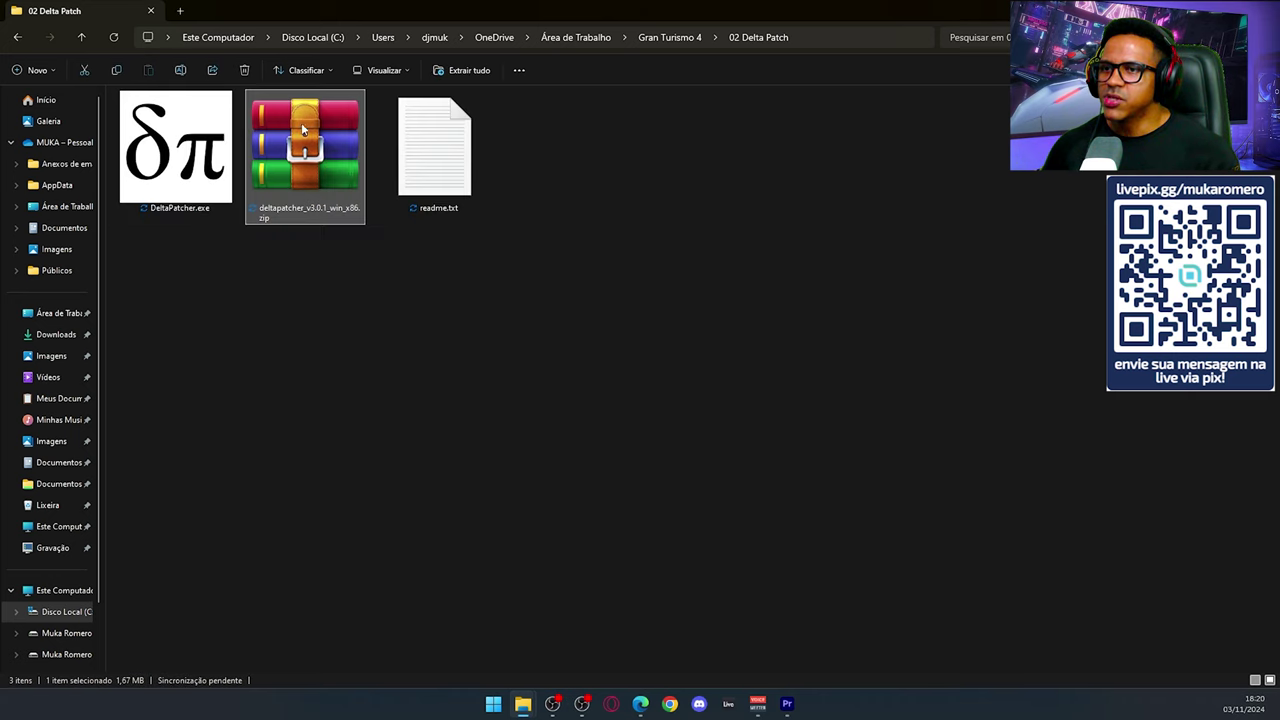
pyautogui.click(244, 72)
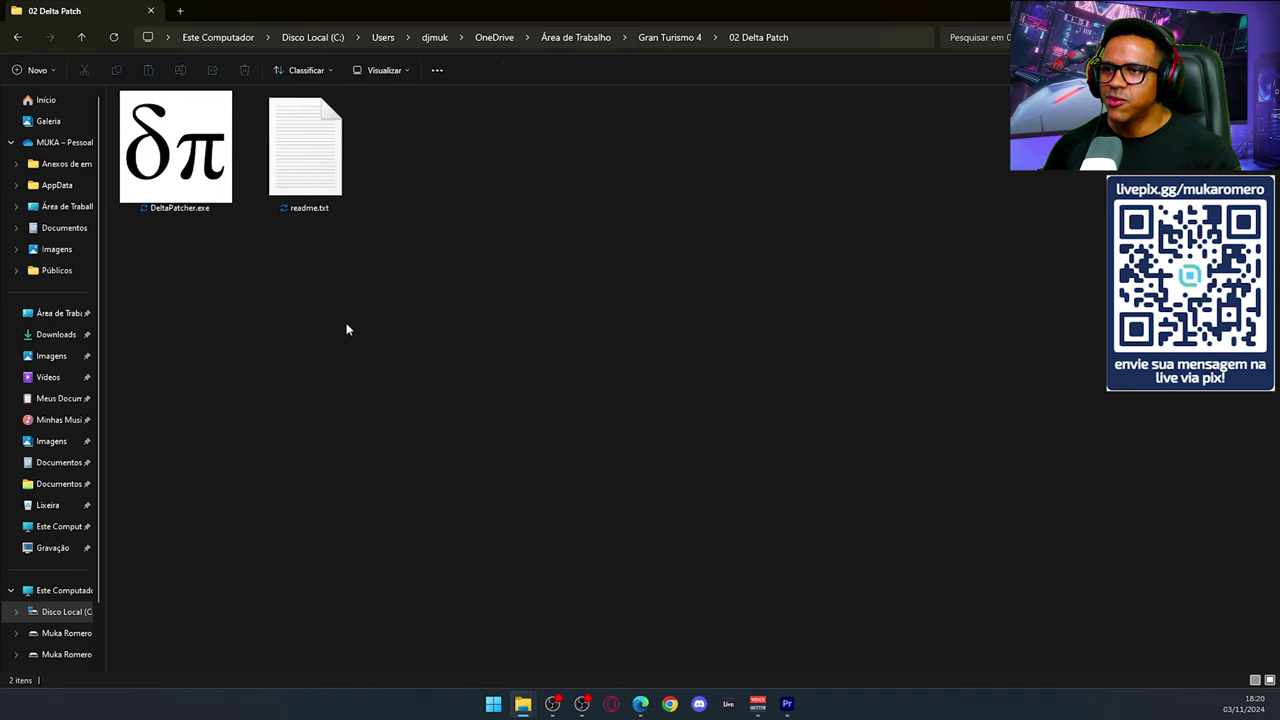
# Launch DeltaPatcher.exe and open the file chooser for the original file.
pyautogui.doubleClick(181, 133)
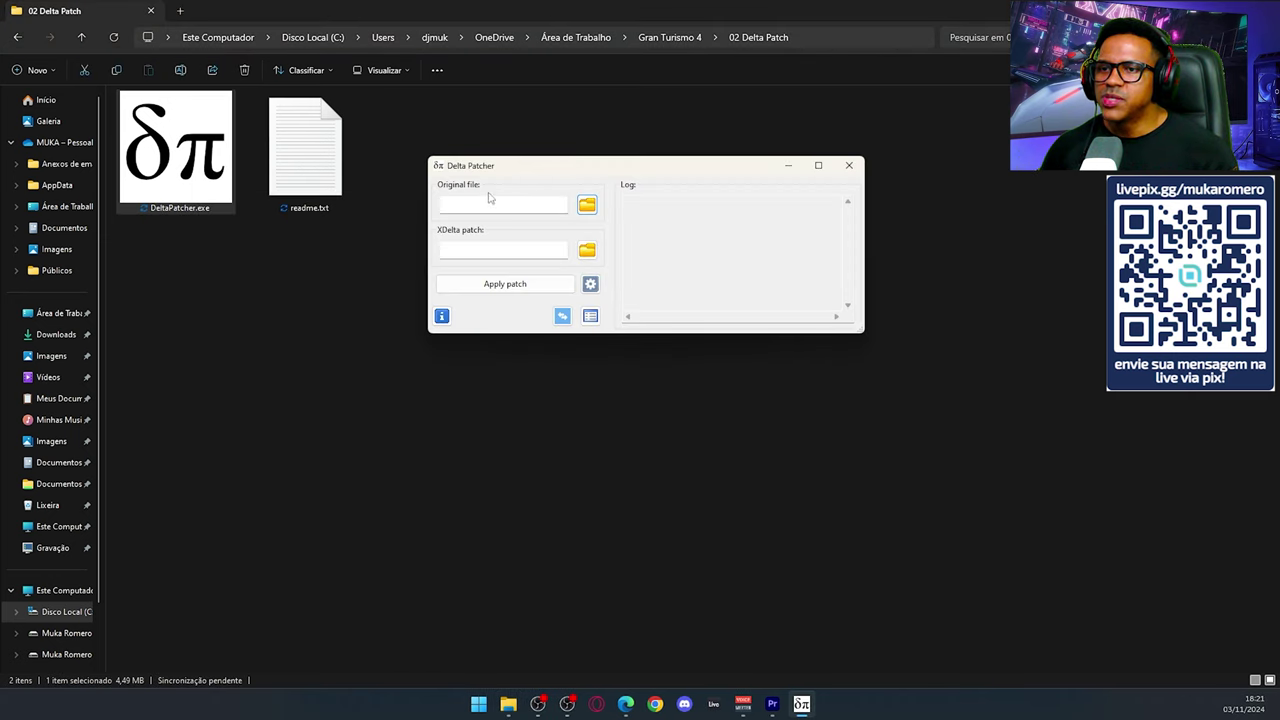
pyautogui.click(587, 205)
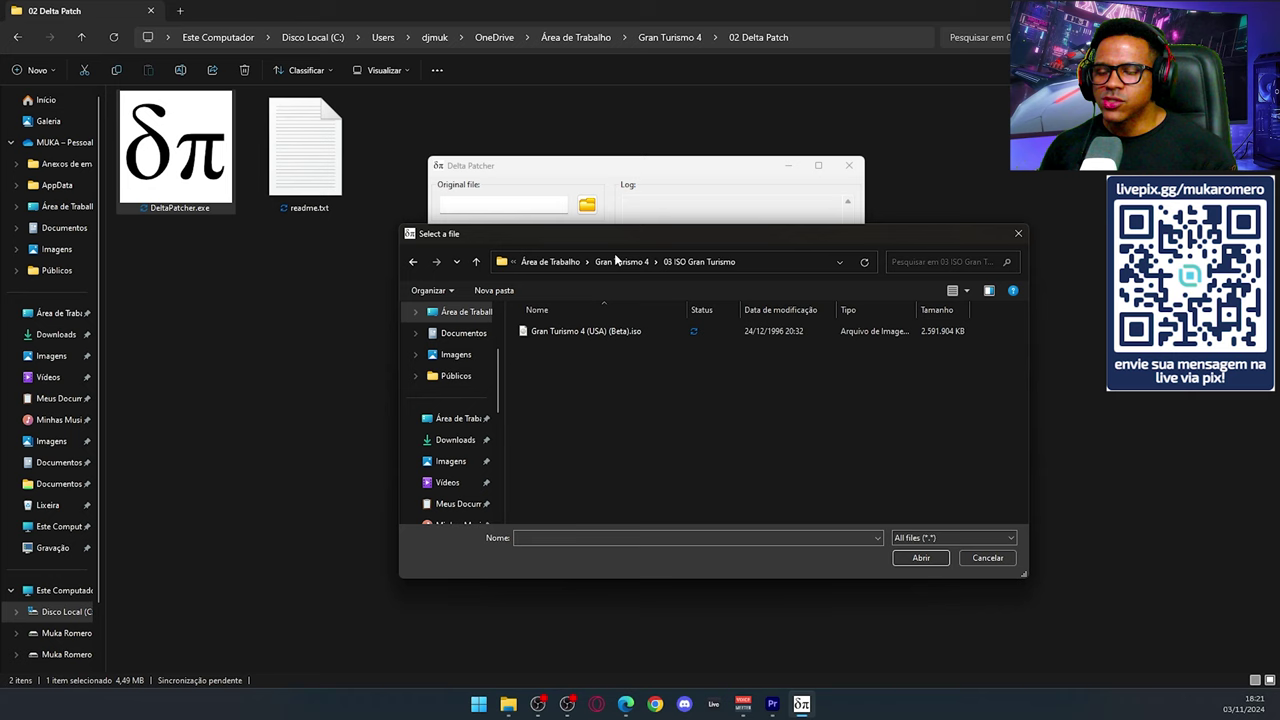